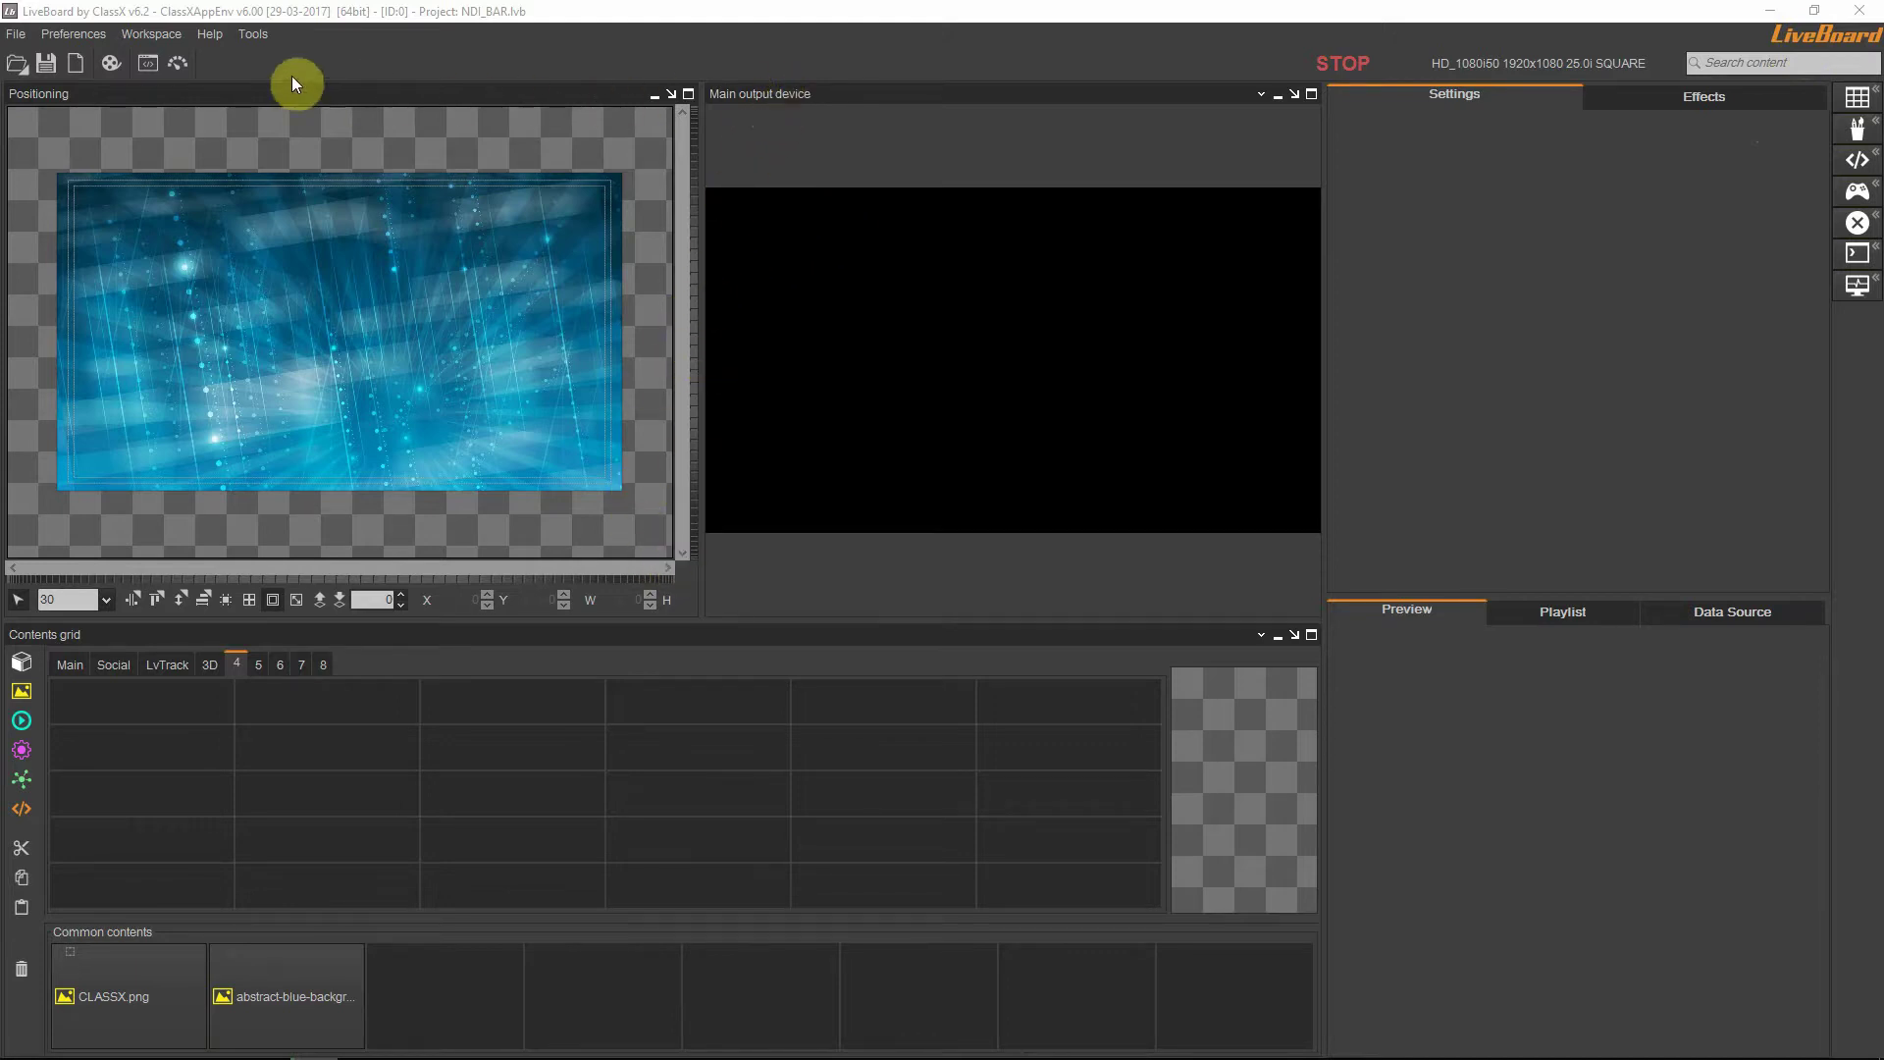
- Set the video output device to NDI Network Device Interface, keeping HD_1080i50 resolution
{"action": "left_click", "coordinate": [69, 38]}
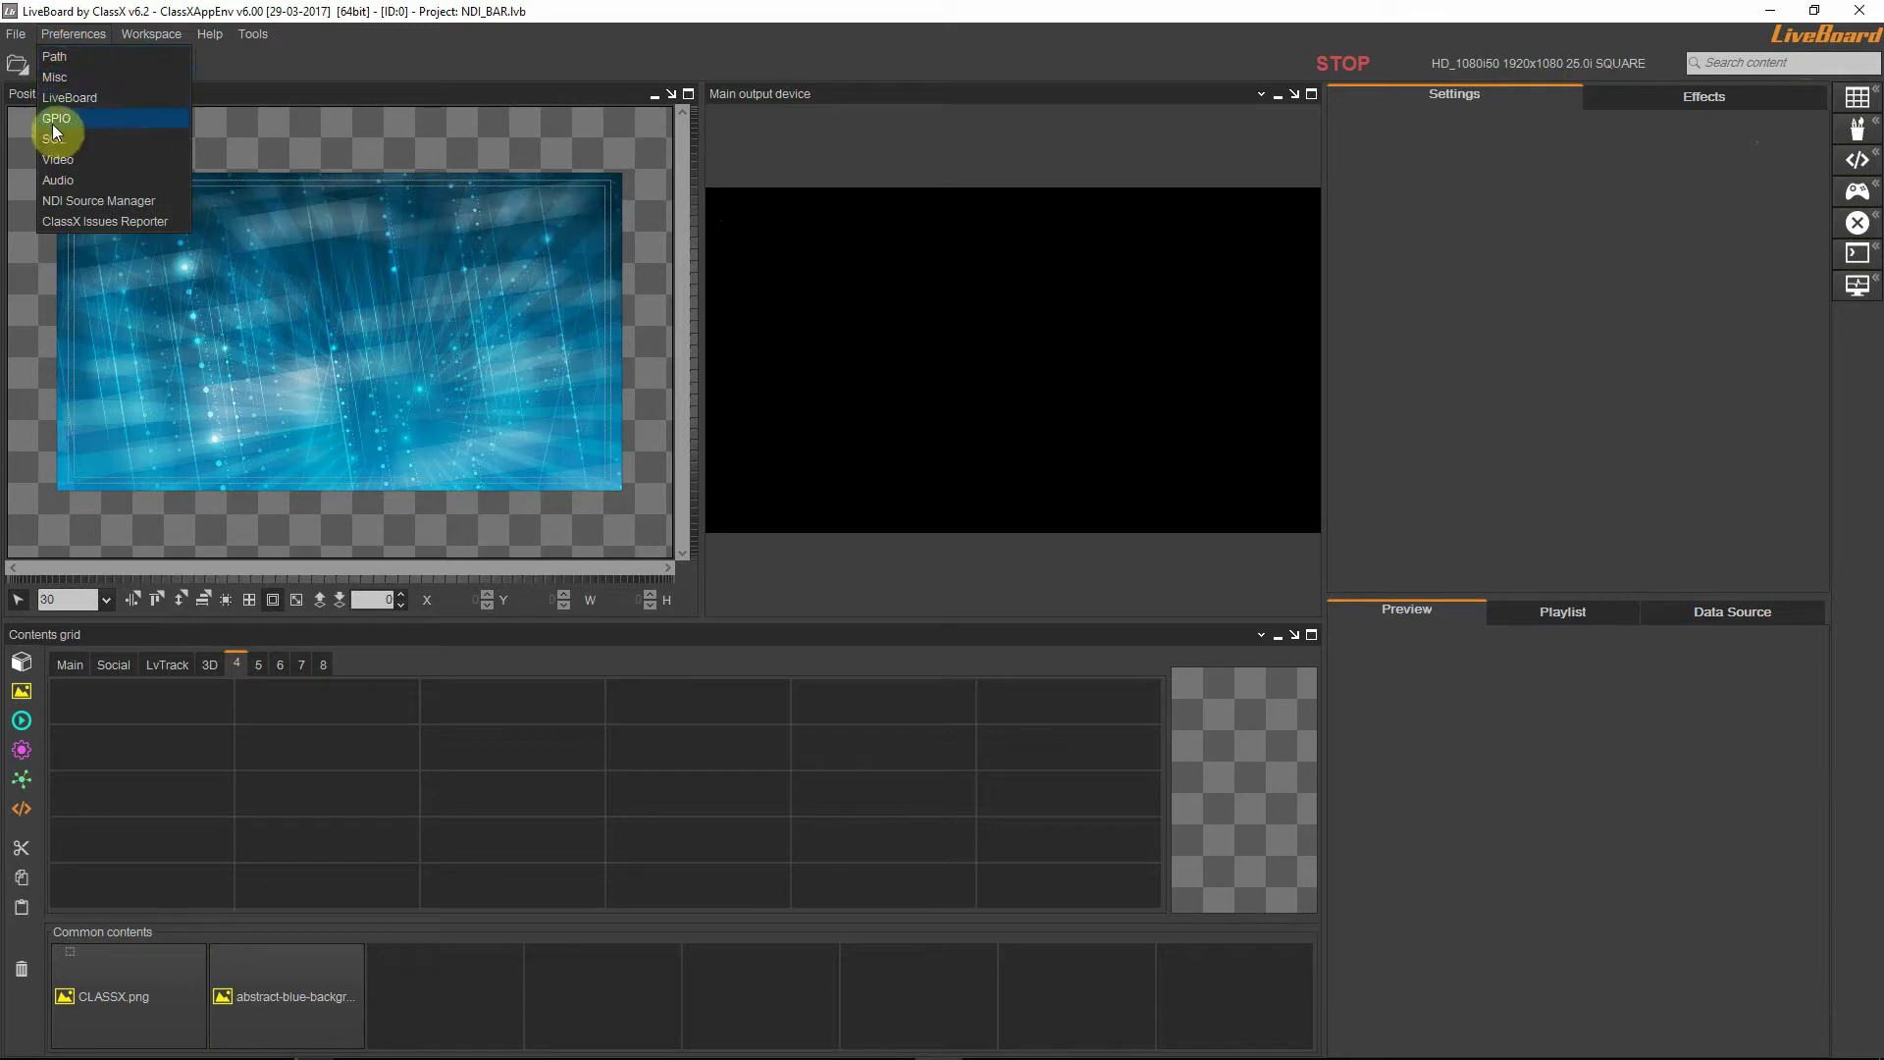
{"action": "left_click", "coordinate": [61, 162]}
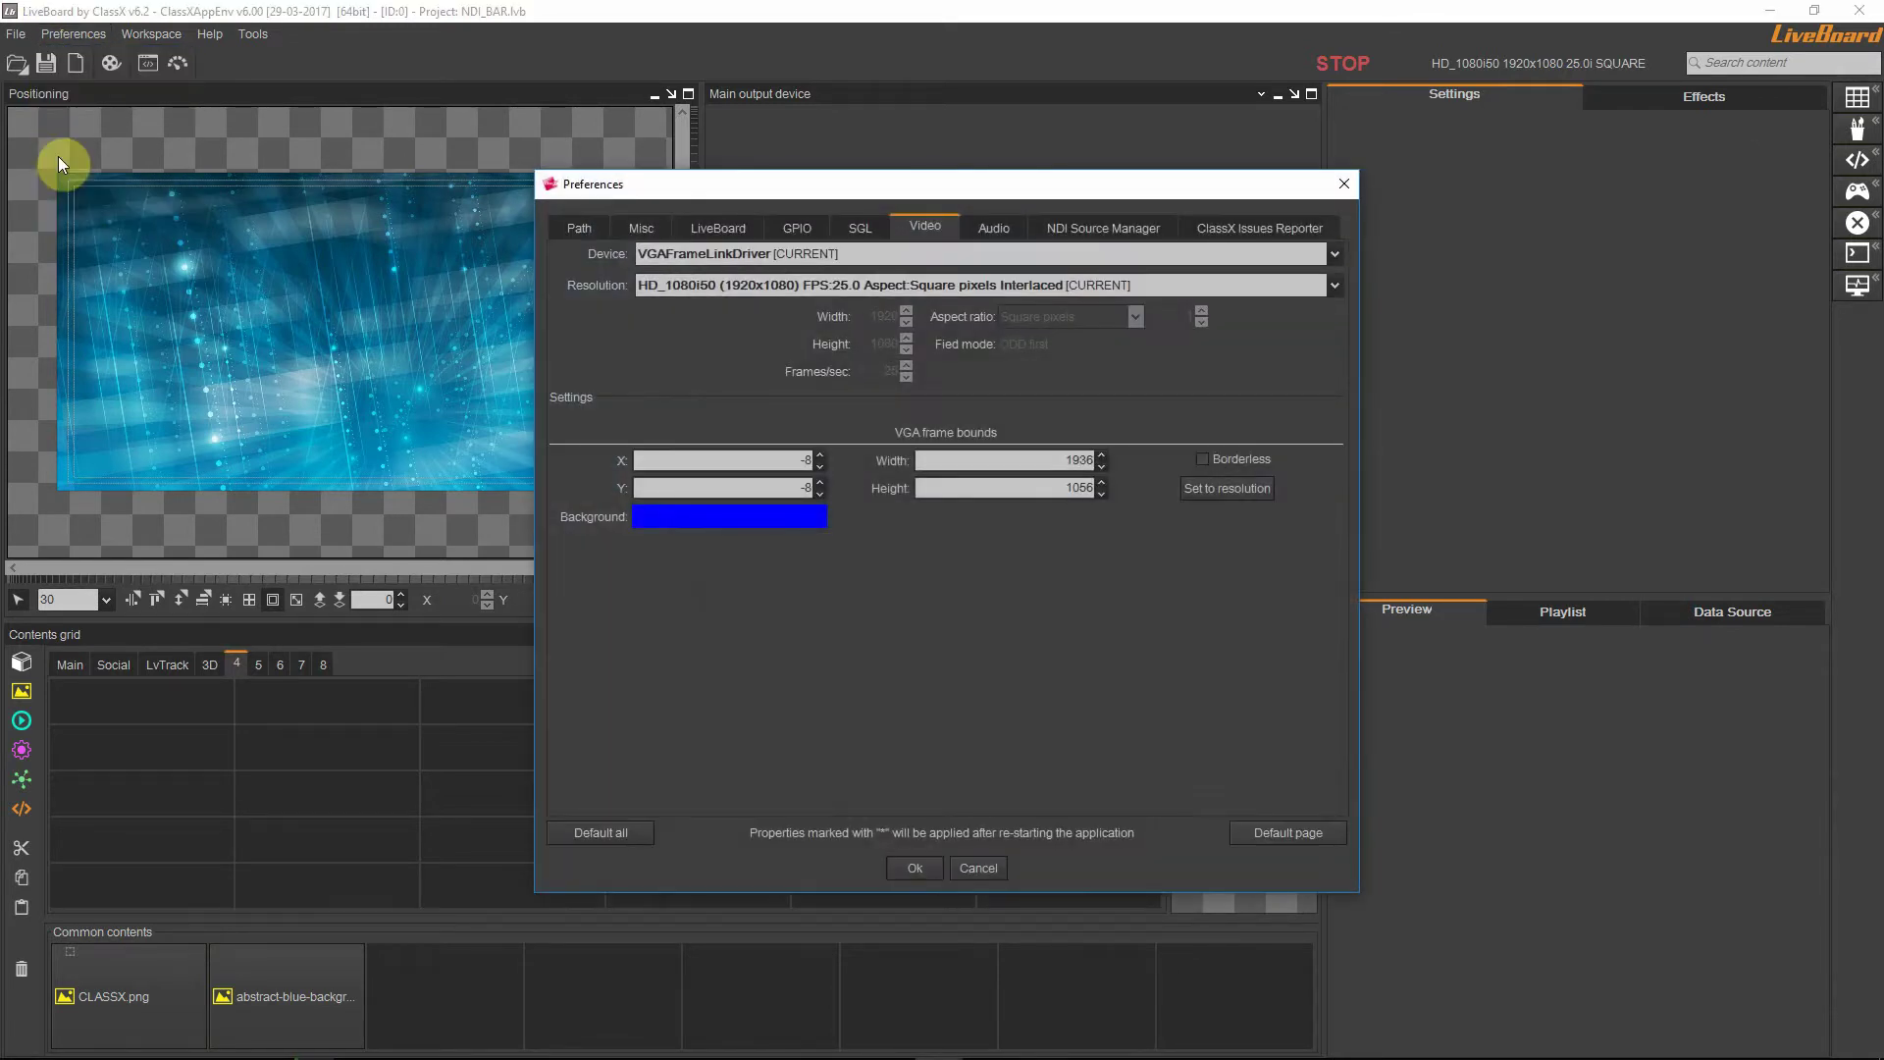
{"action": "left_click", "coordinate": [650, 284]}
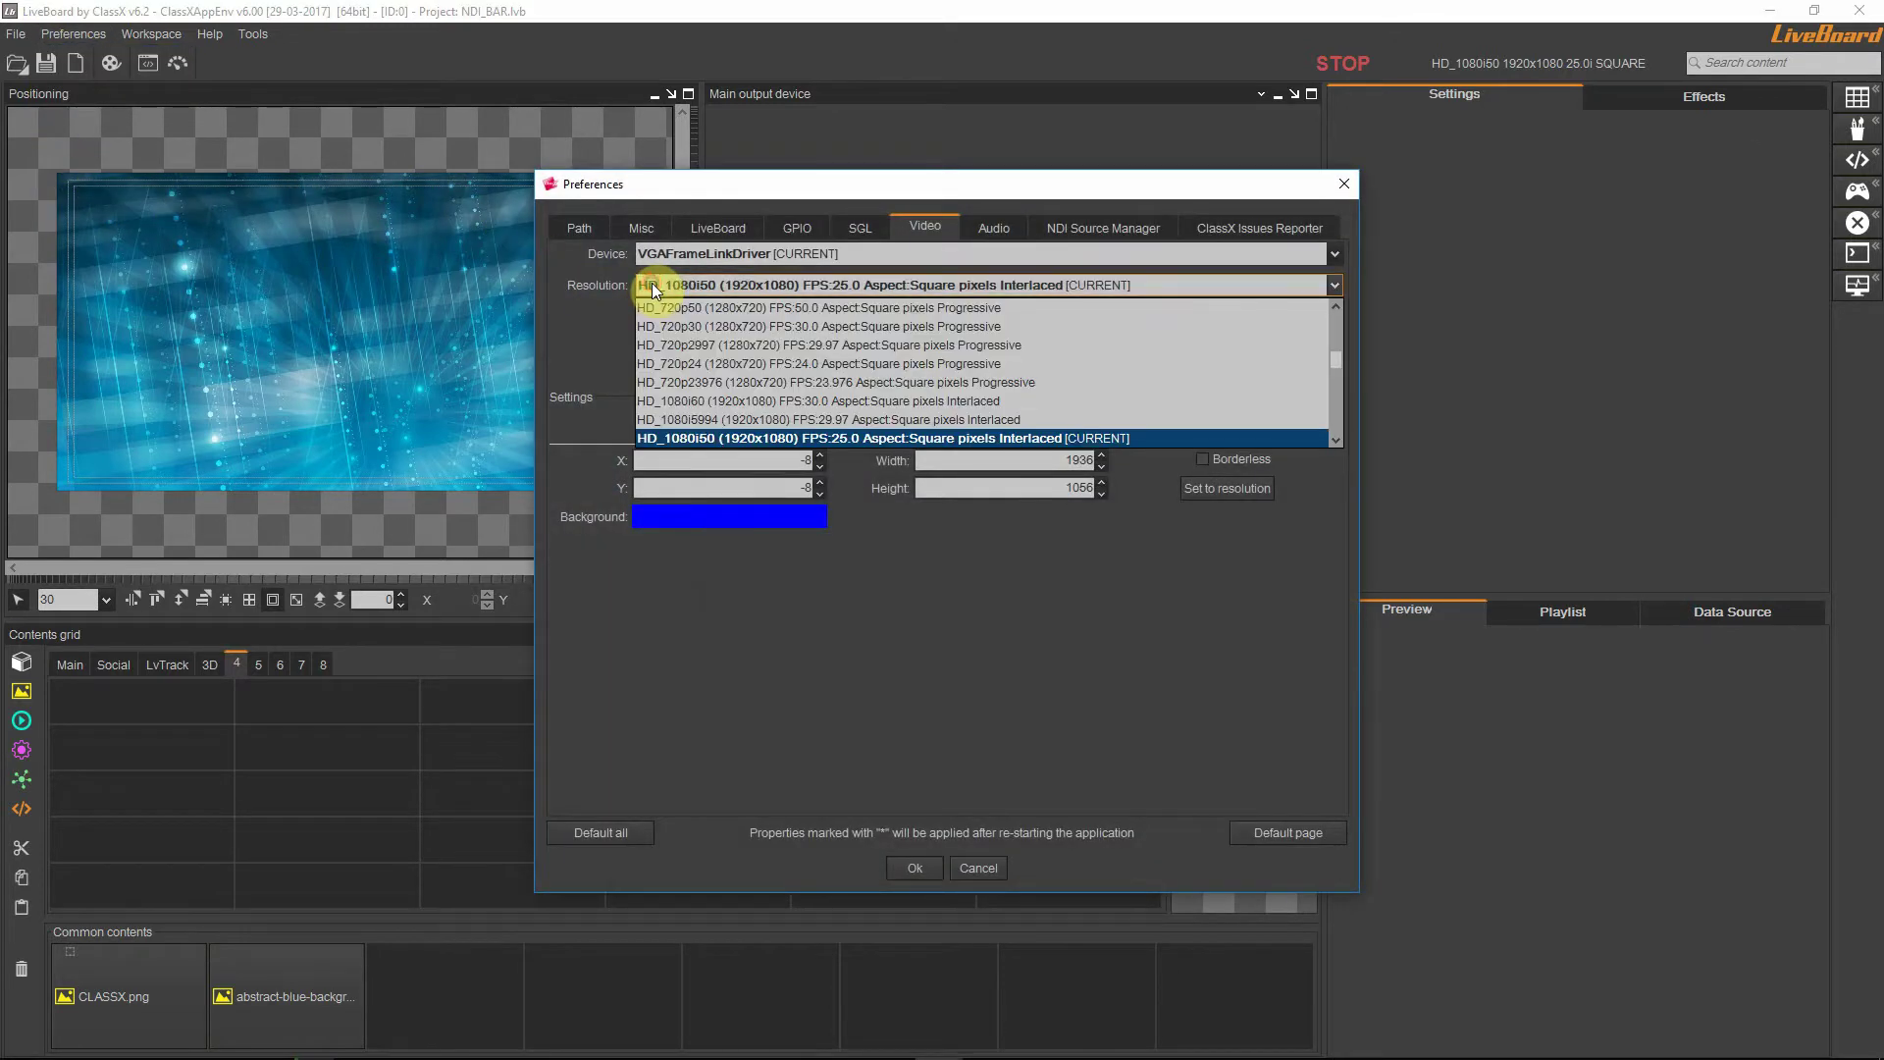
{"action": "left_click", "coordinate": [608, 289]}
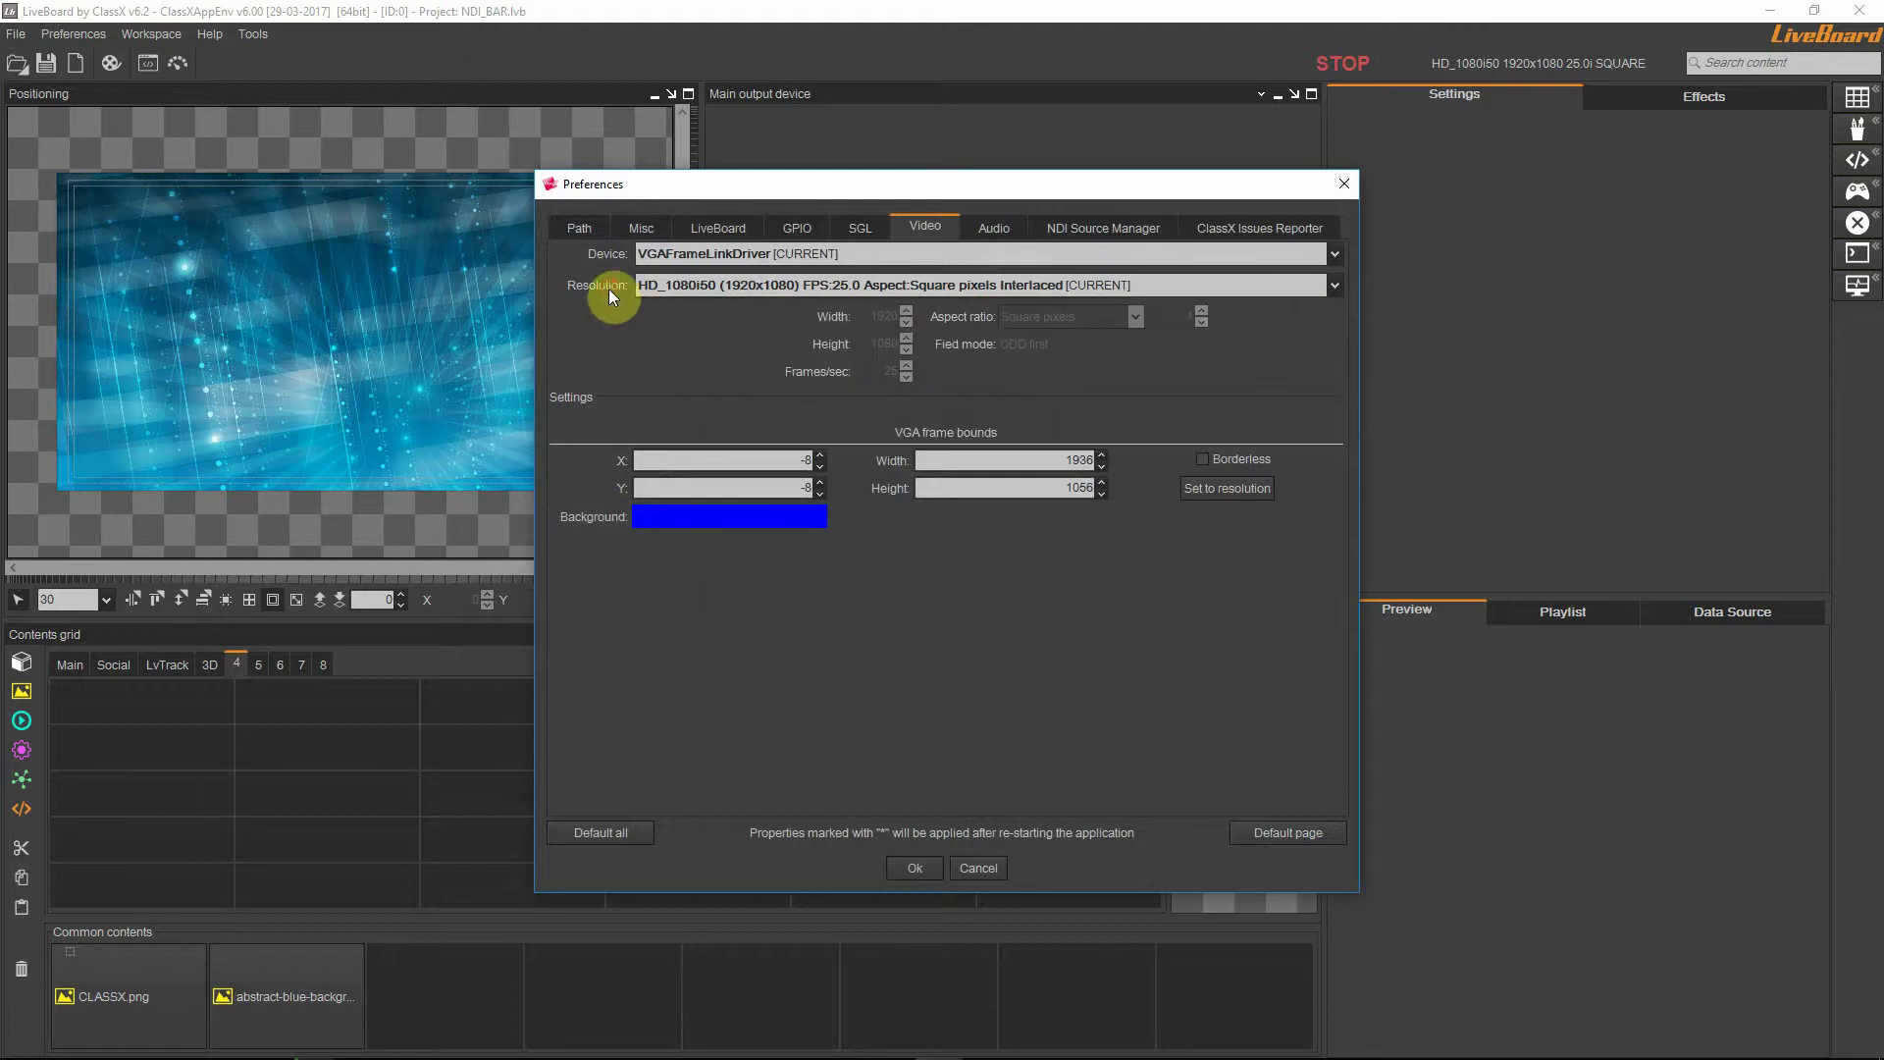
{"action": "left_click", "coordinate": [665, 255]}
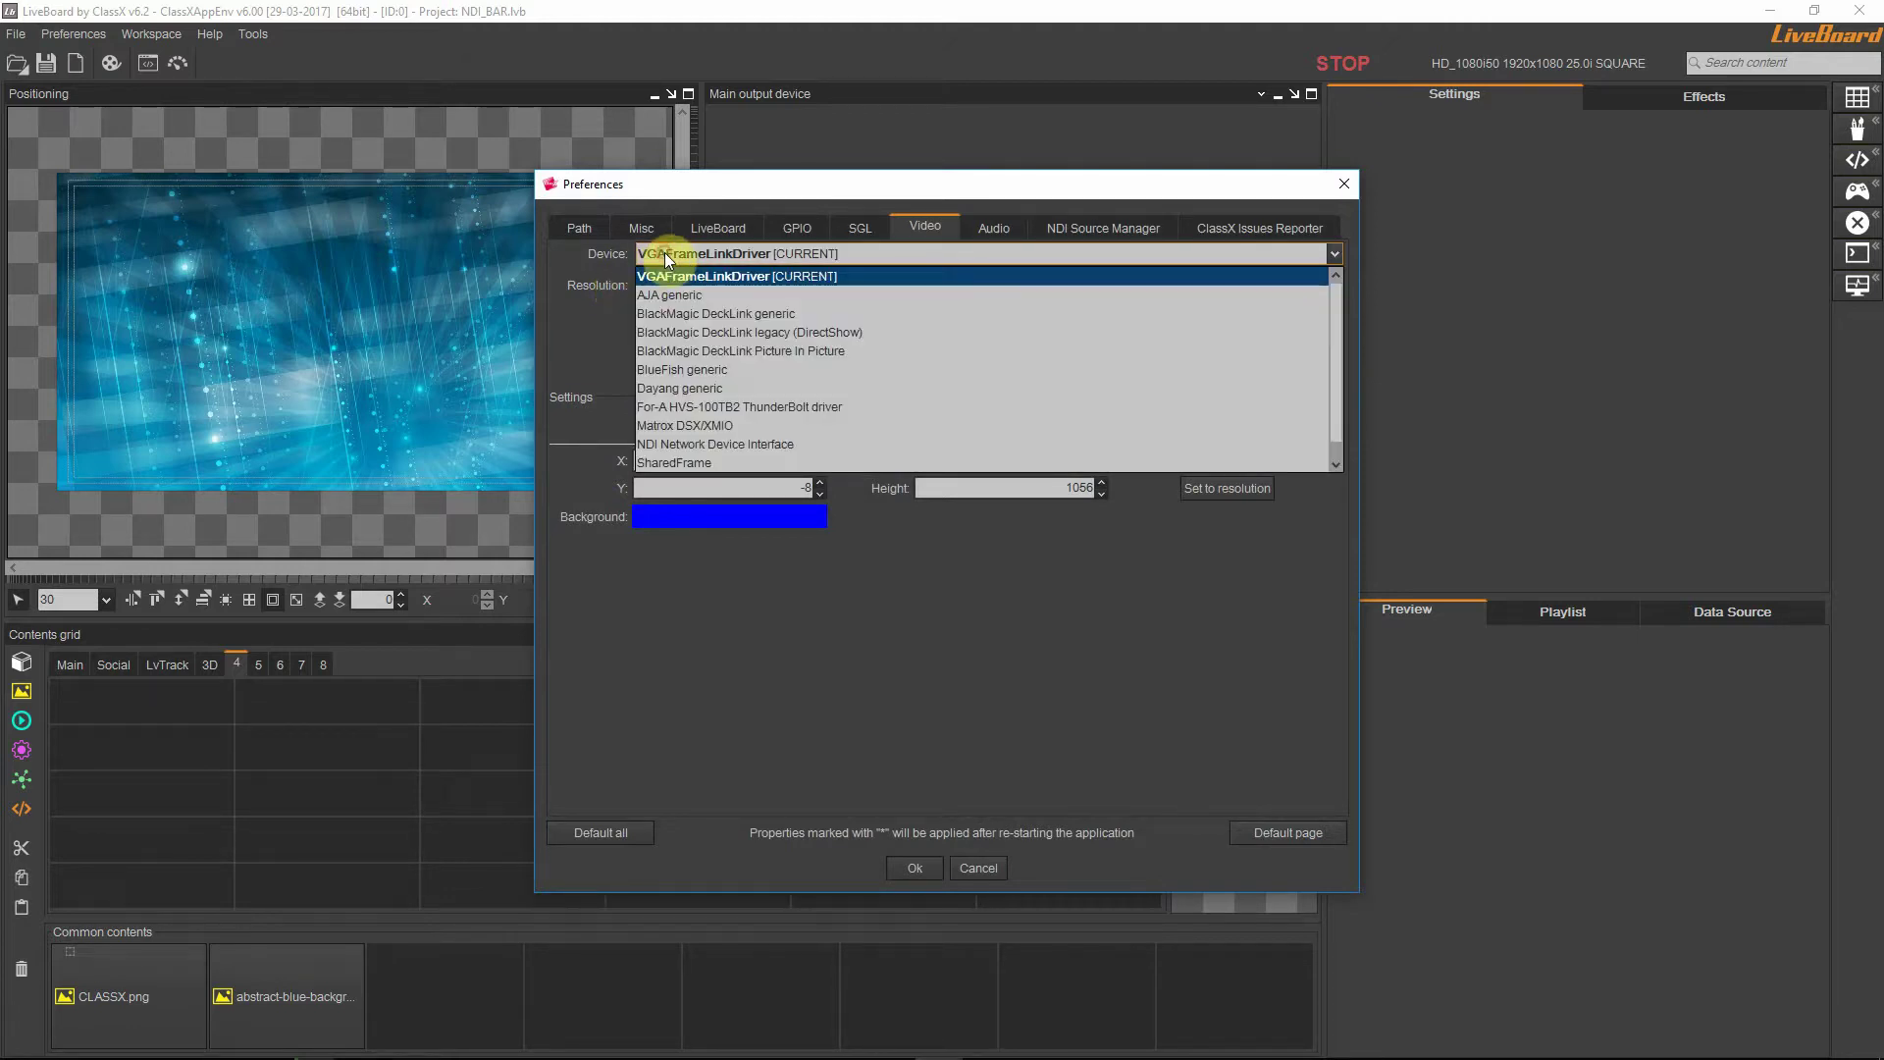
{"action": "left_click", "coordinate": [706, 447]}
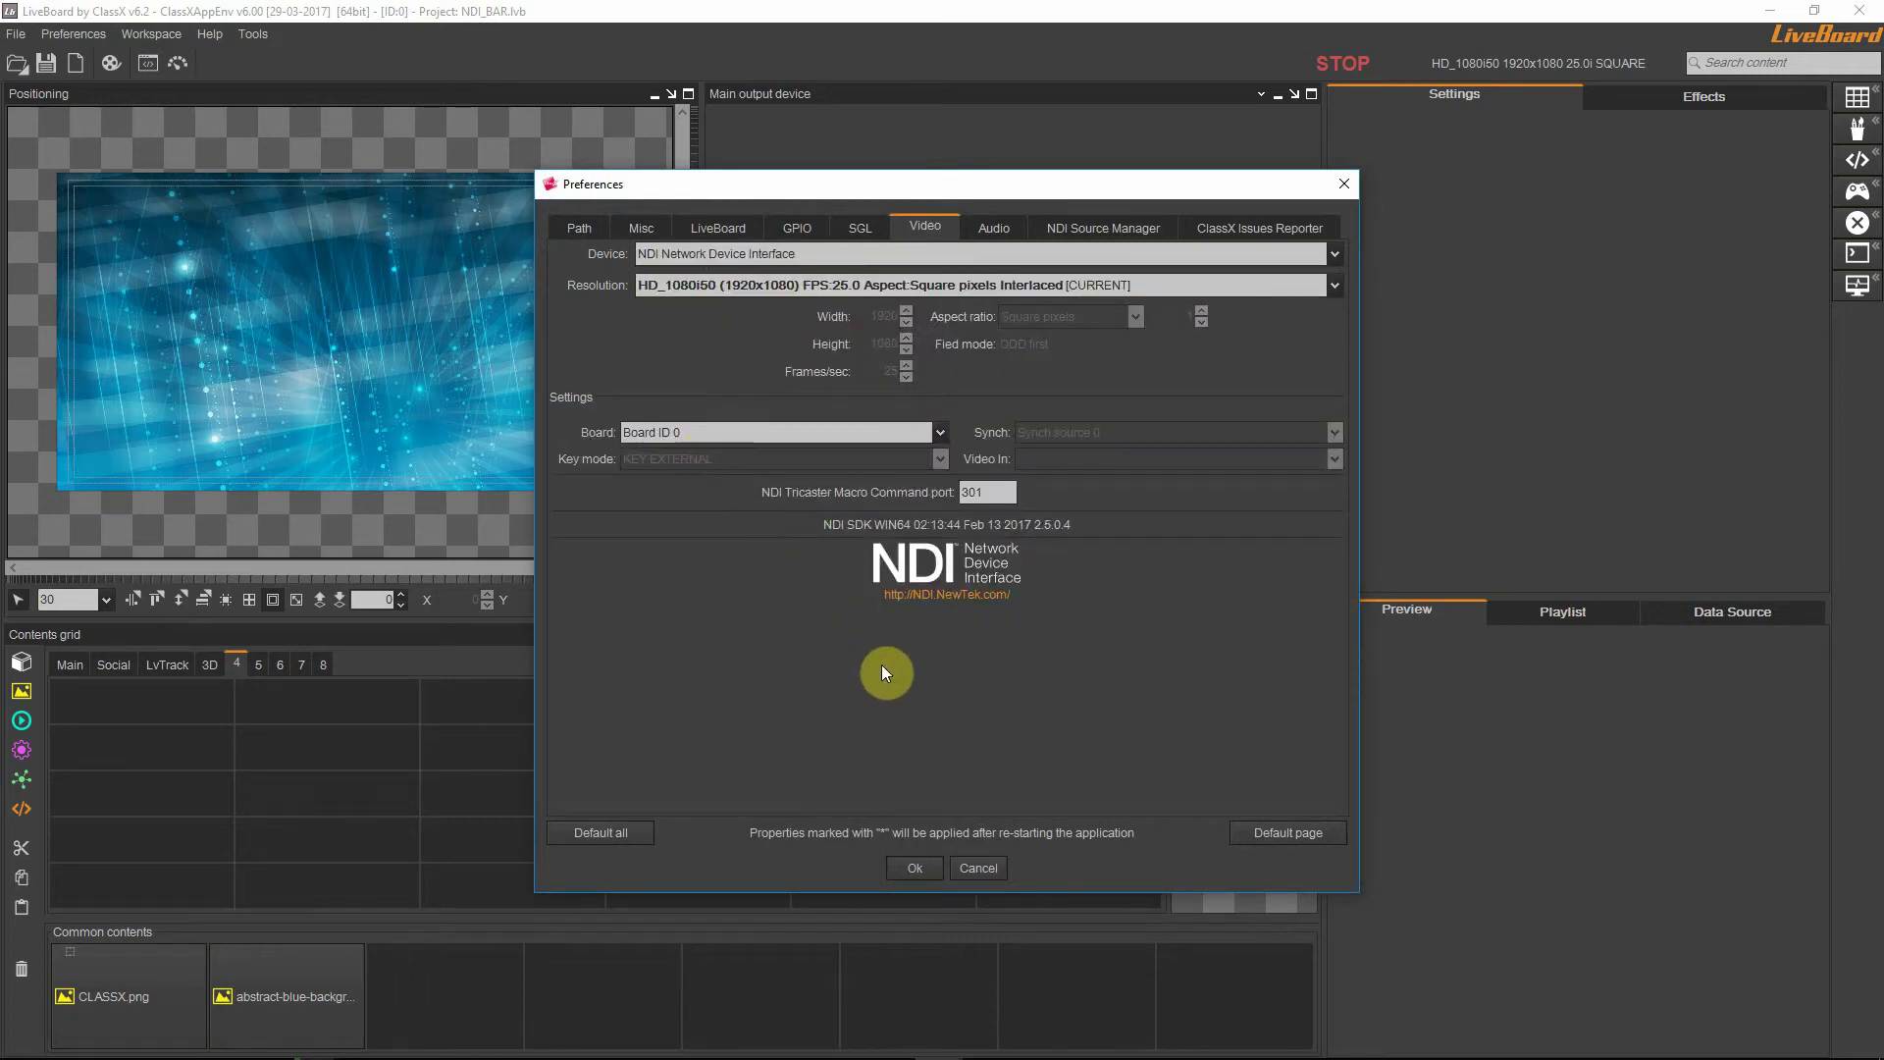
{"action": "left_click", "coordinate": [916, 868]}
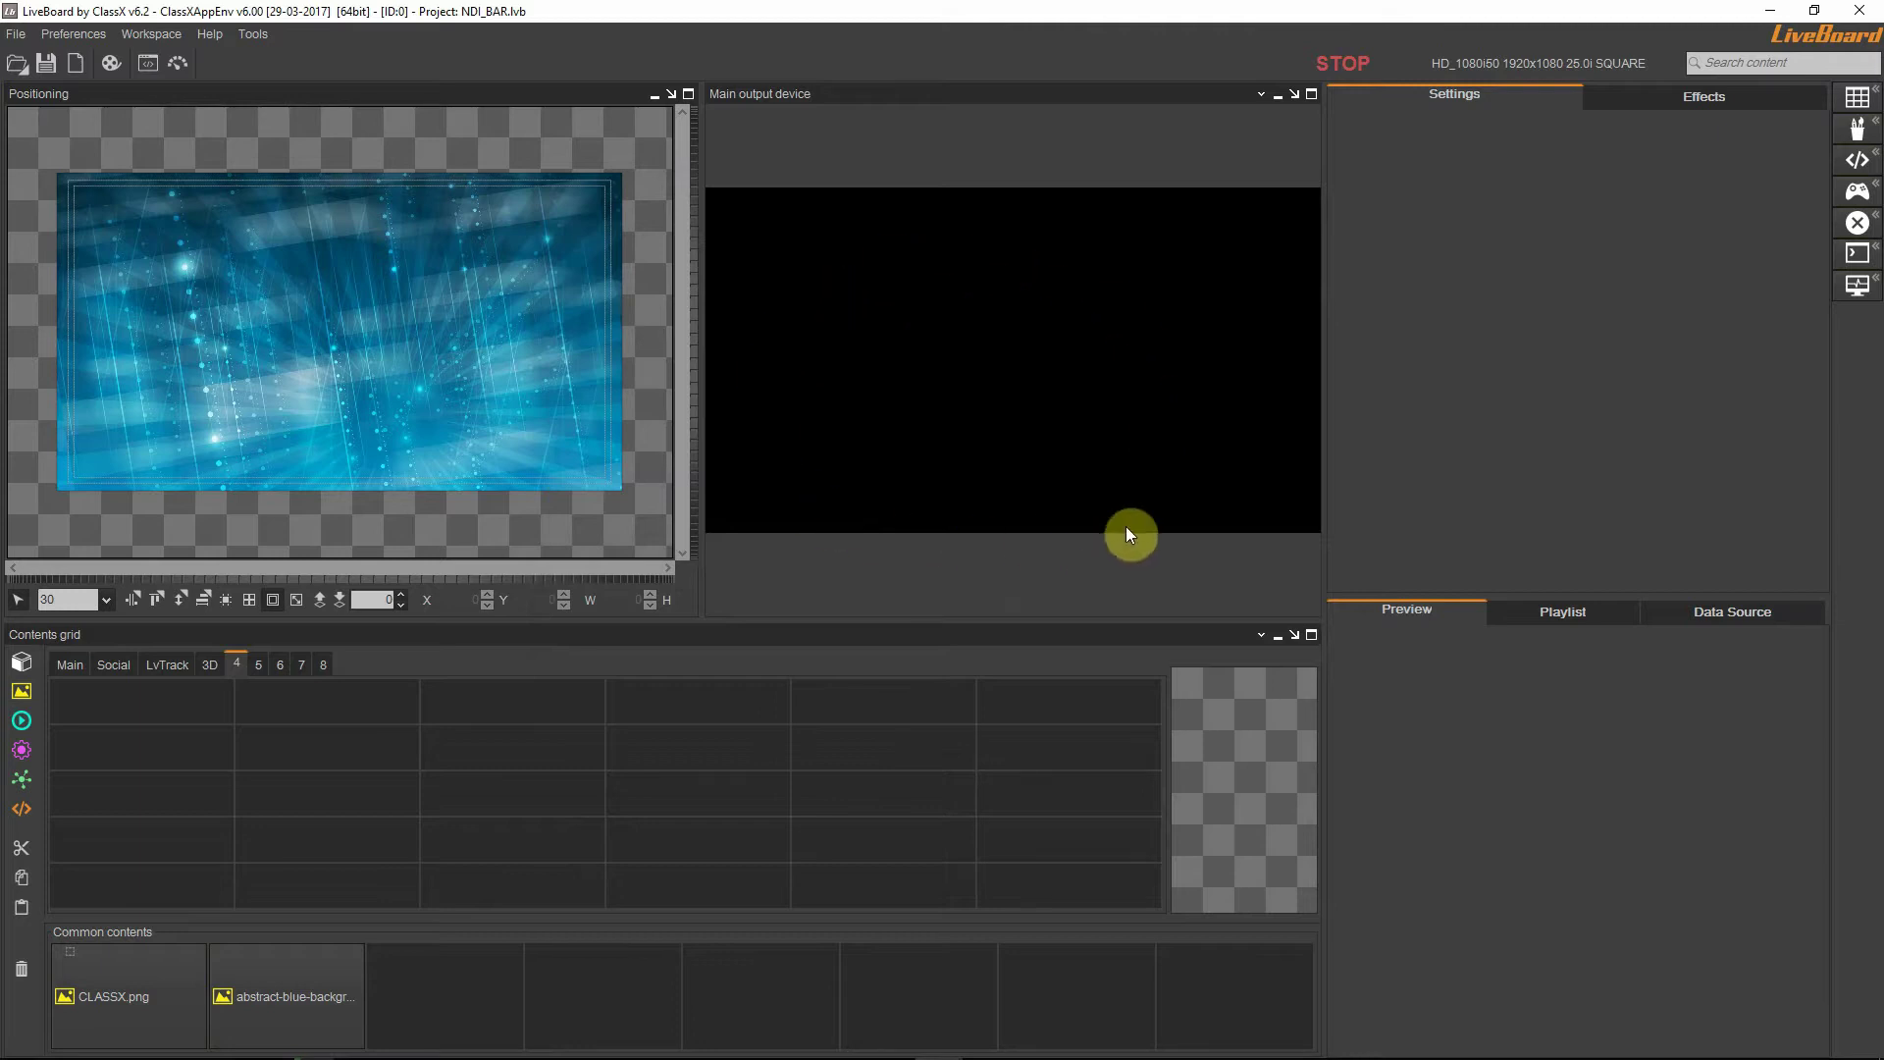
- Air the CLASSX.png logo over abstract-blue-background and verify it as BAR > NDI_FrameLink_0 in NDI Video Monitor
{"action": "left_click", "coordinate": [310, 1005]}
{"action": "left_click", "coordinate": [137, 1001]}
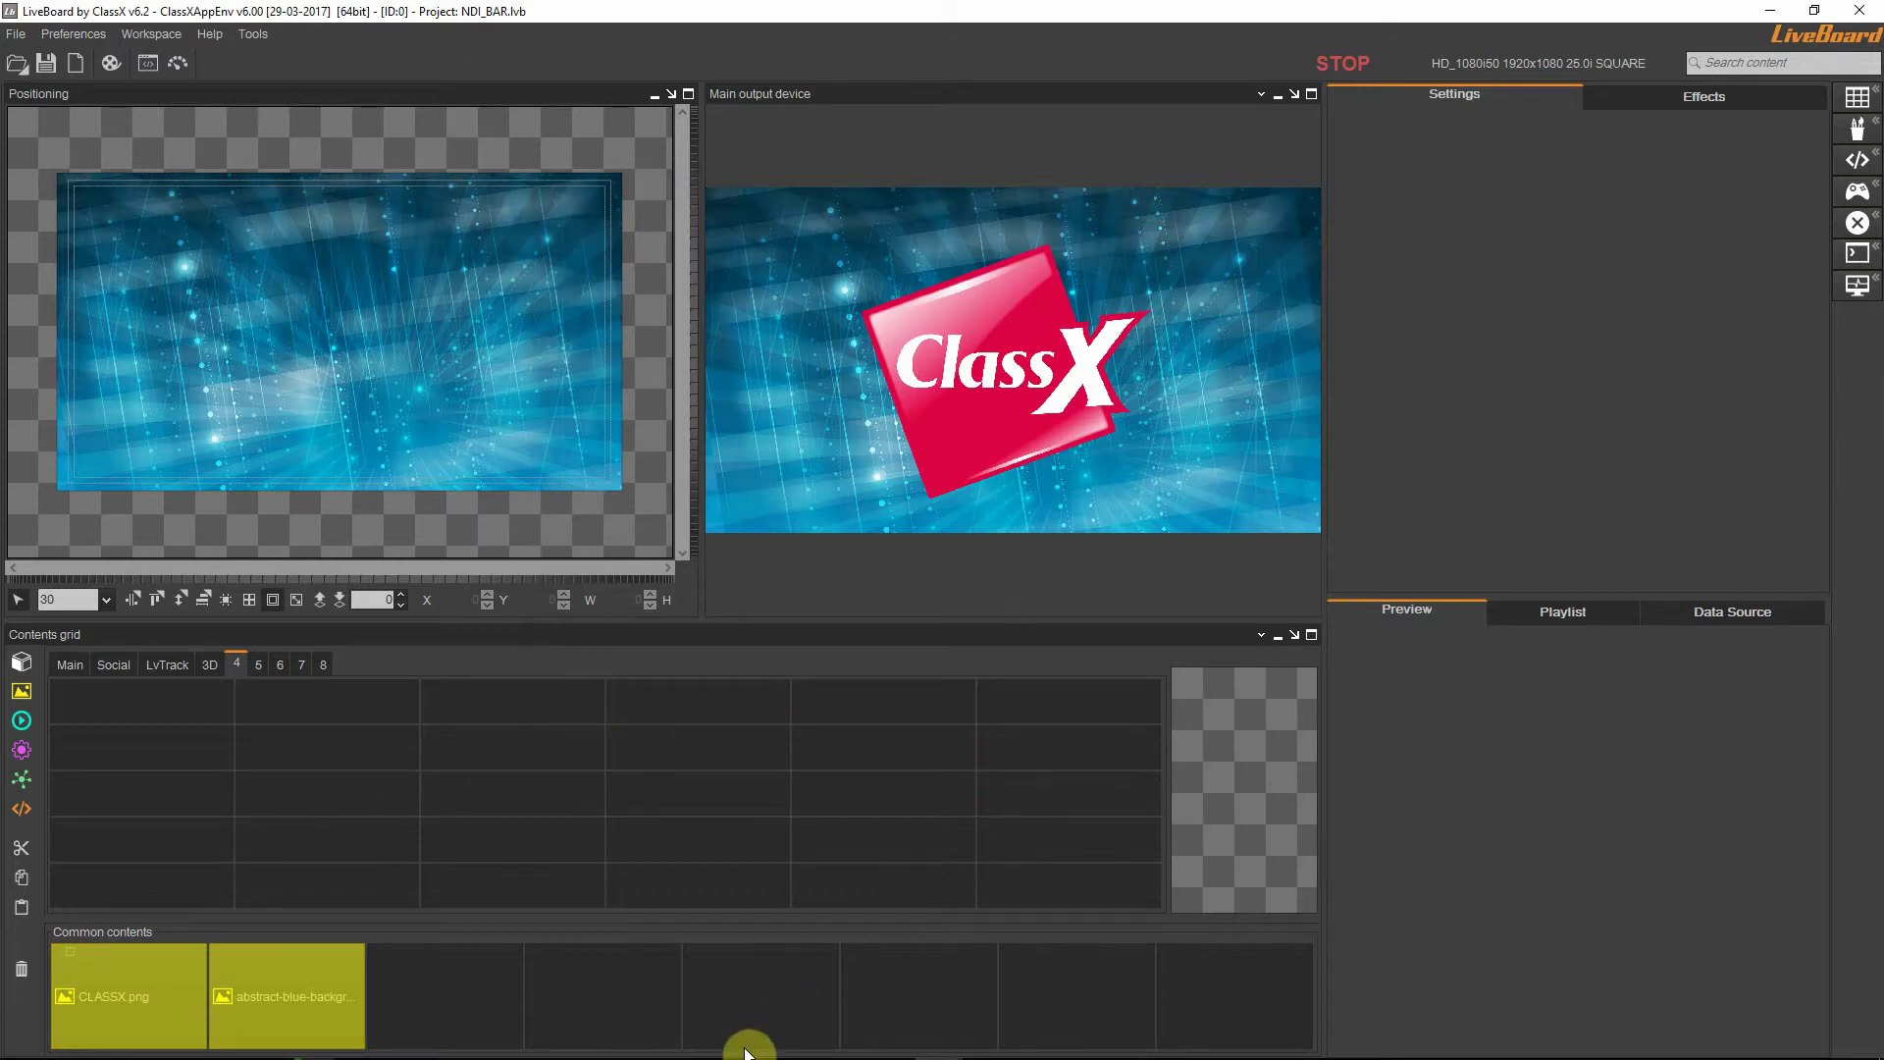
{"action": "left_click", "coordinate": [506, 1040]}
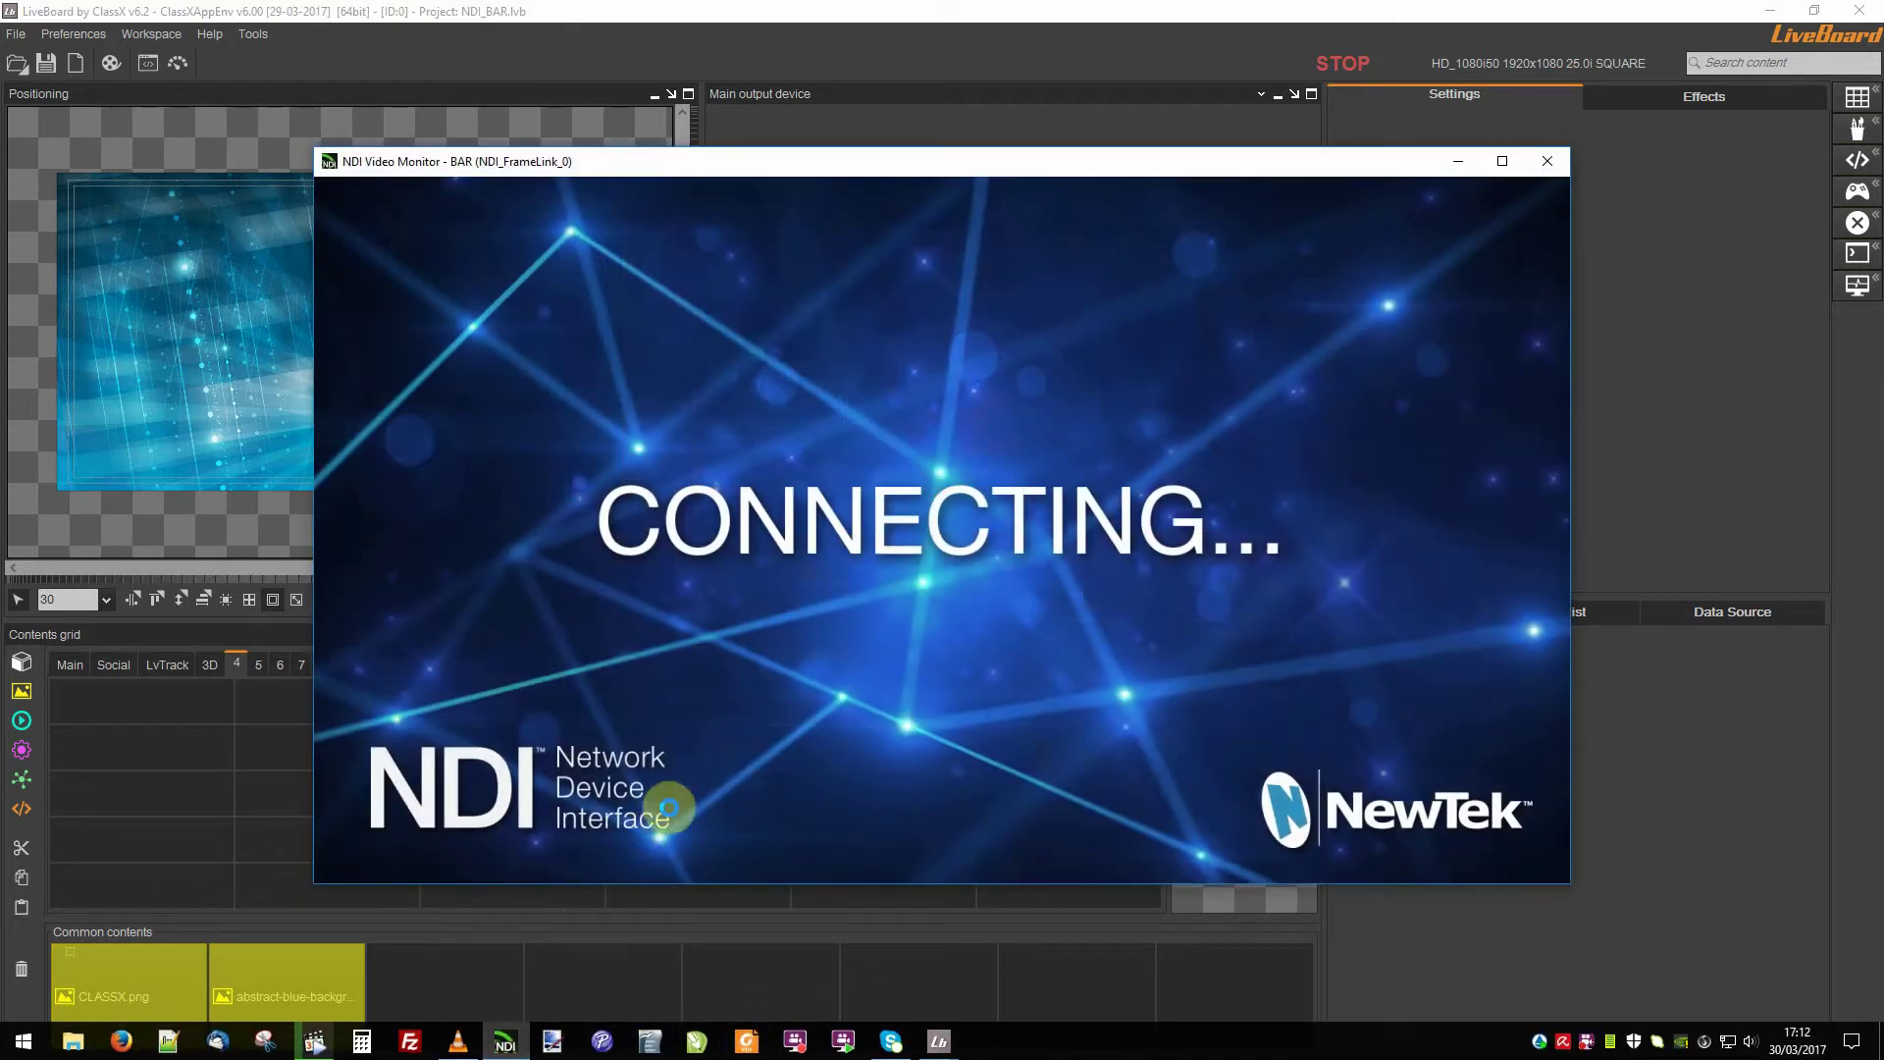
{"action": "right_click", "coordinate": [1290, 444]}
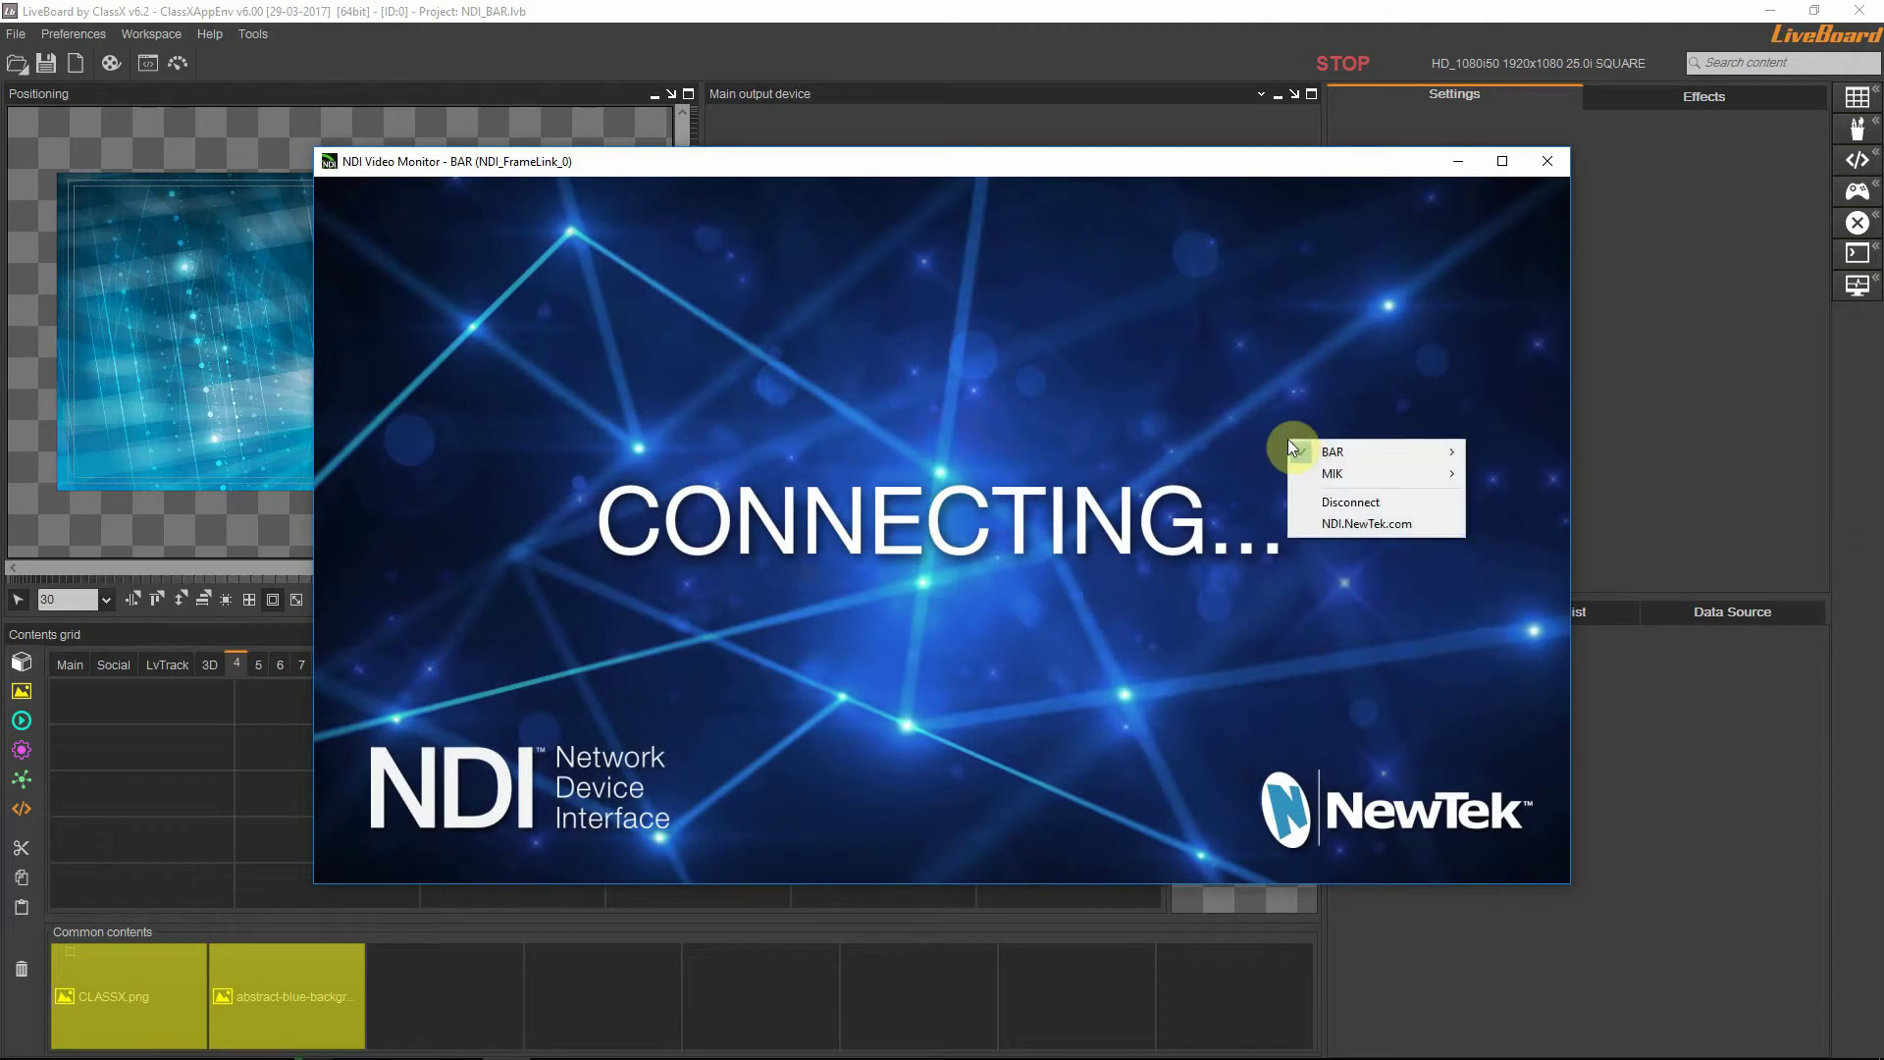
{"action": "mouse_move", "coordinate": [1338, 449]}
{"action": "left_click", "coordinate": [1489, 448]}
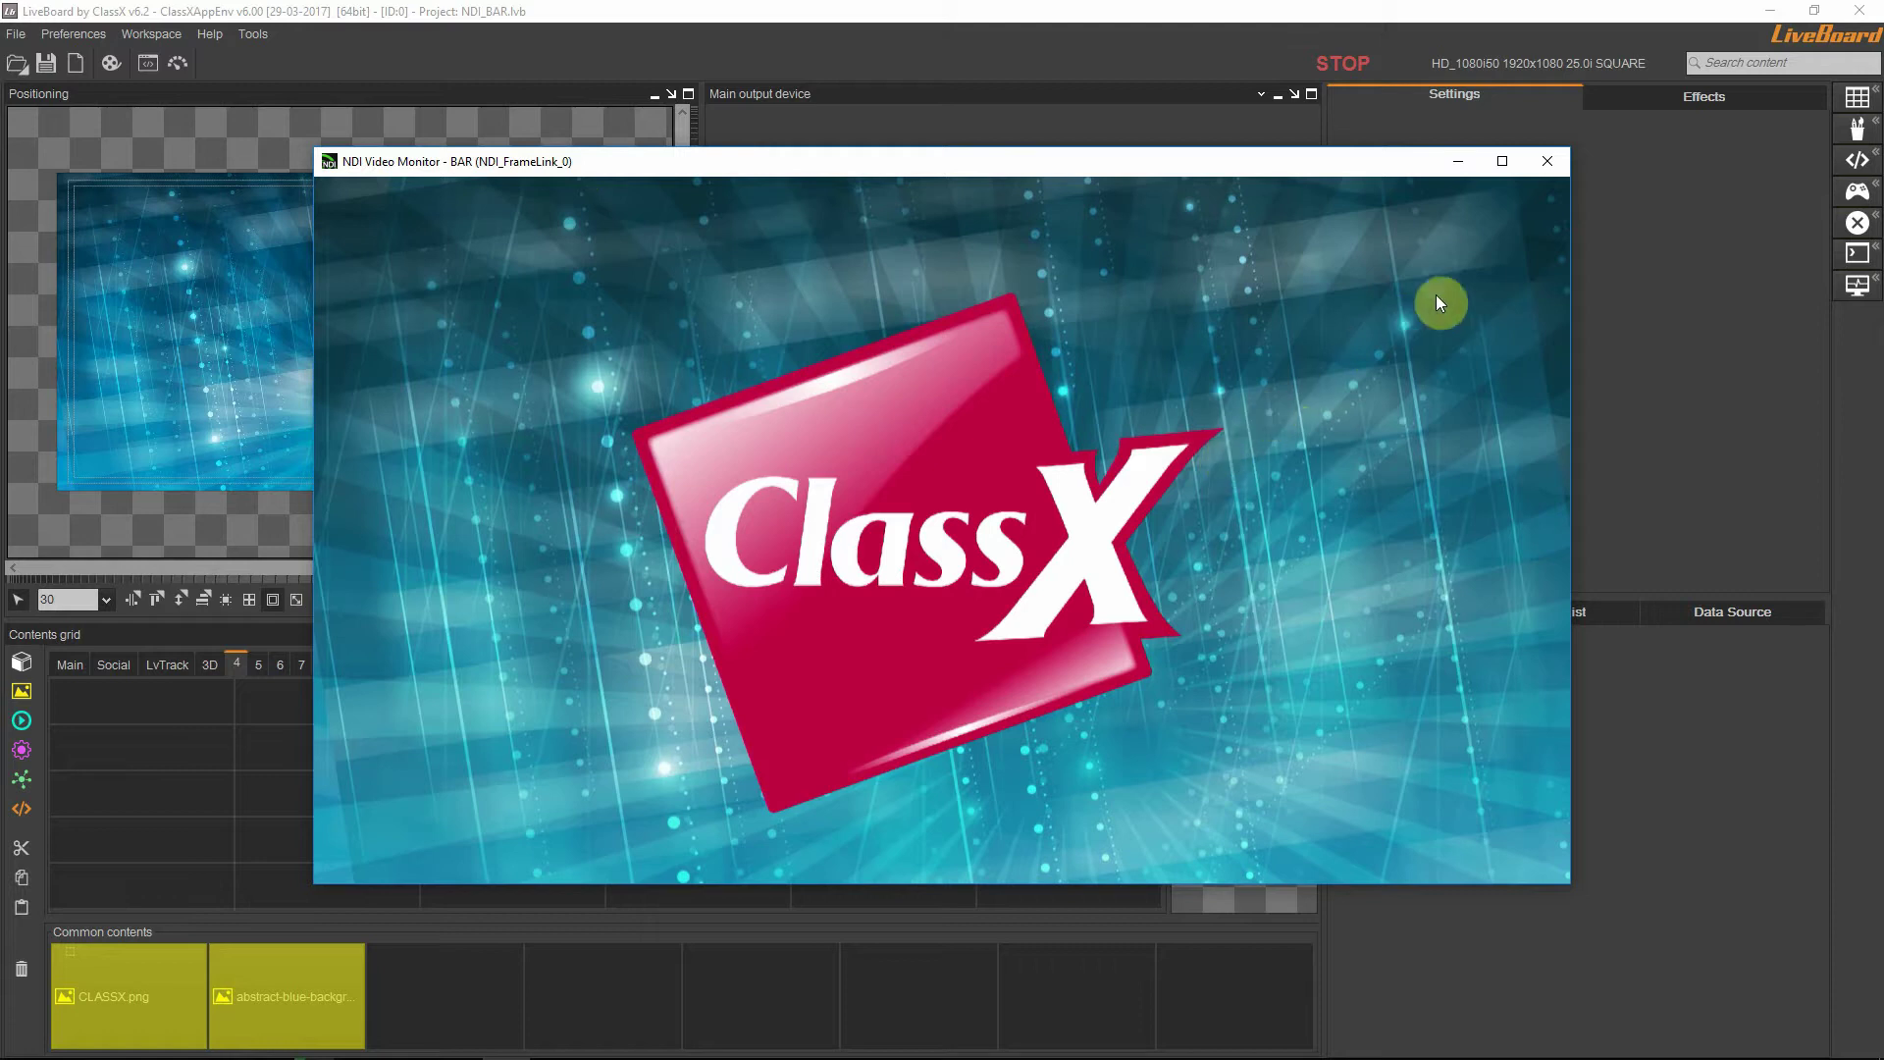
{"action": "left_click", "coordinate": [1549, 167]}
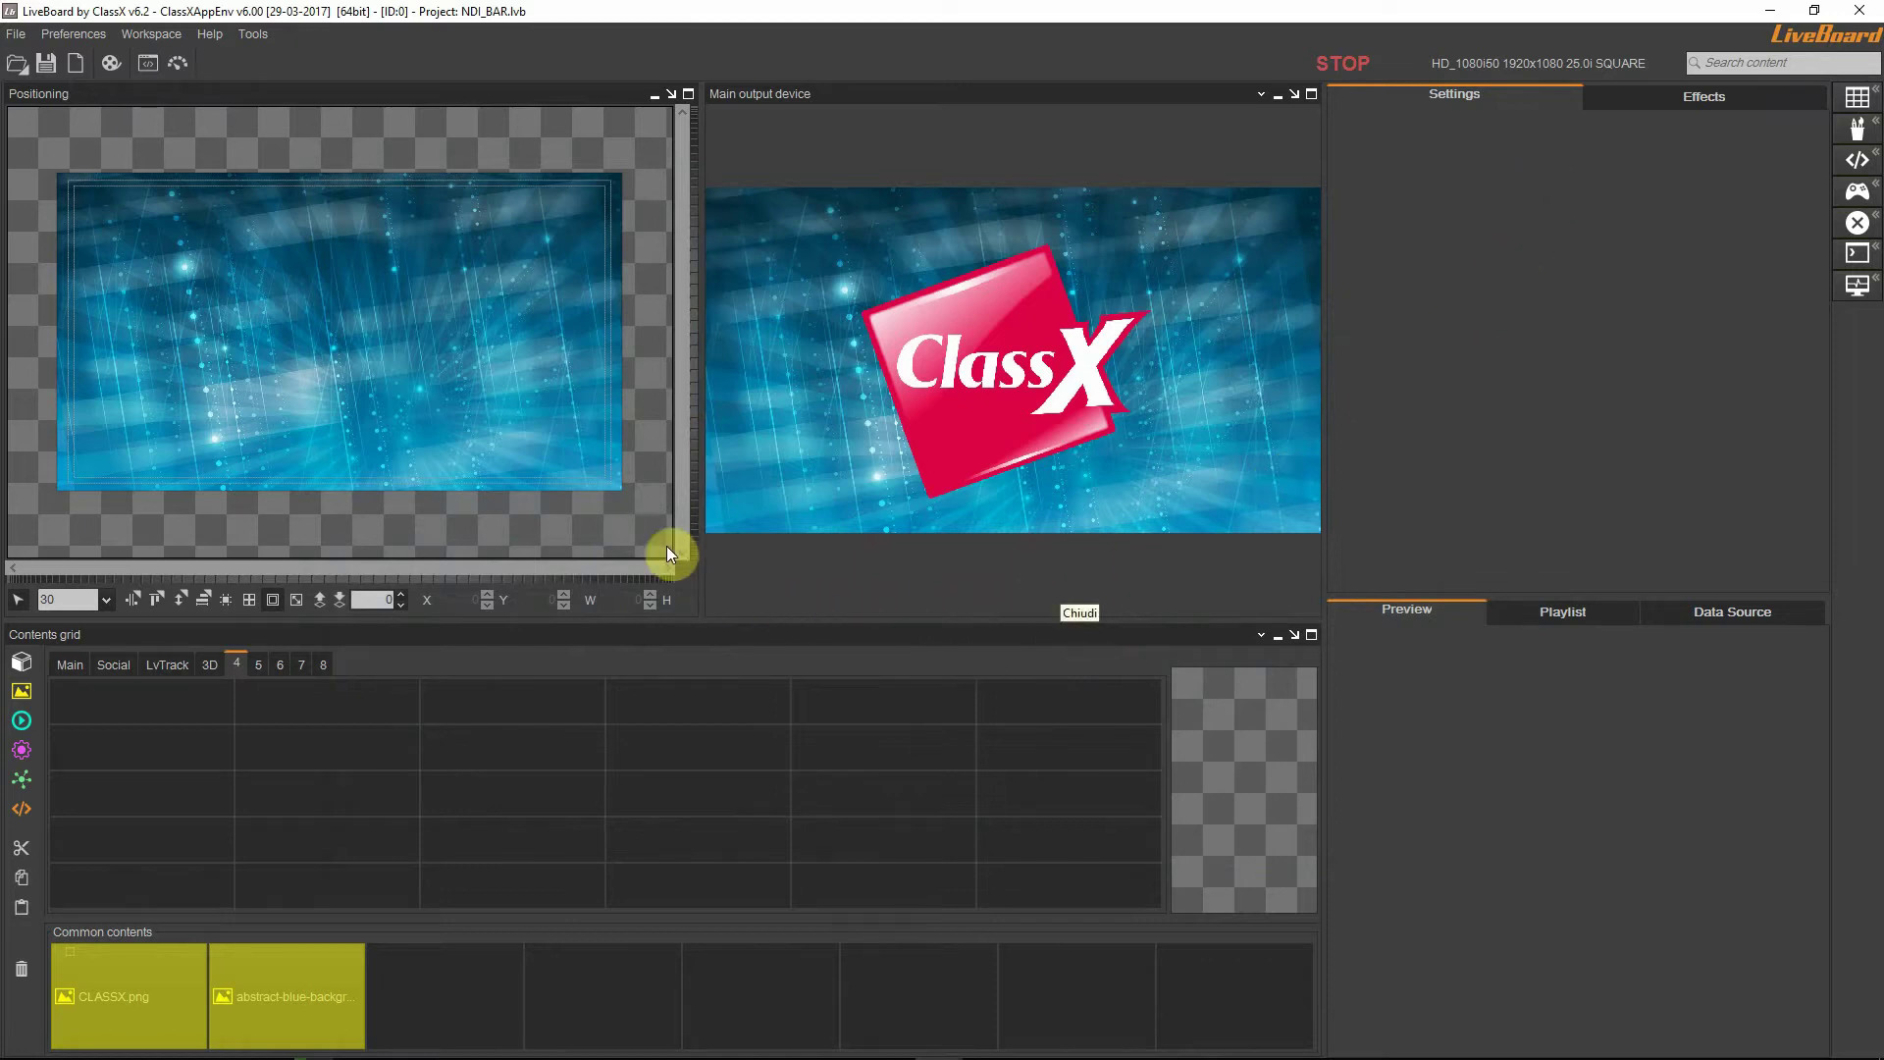
- Open NDI Multiview from the NDI Source Manager preferences, accepting the resource warning
{"action": "left_click", "coordinate": [85, 37]}
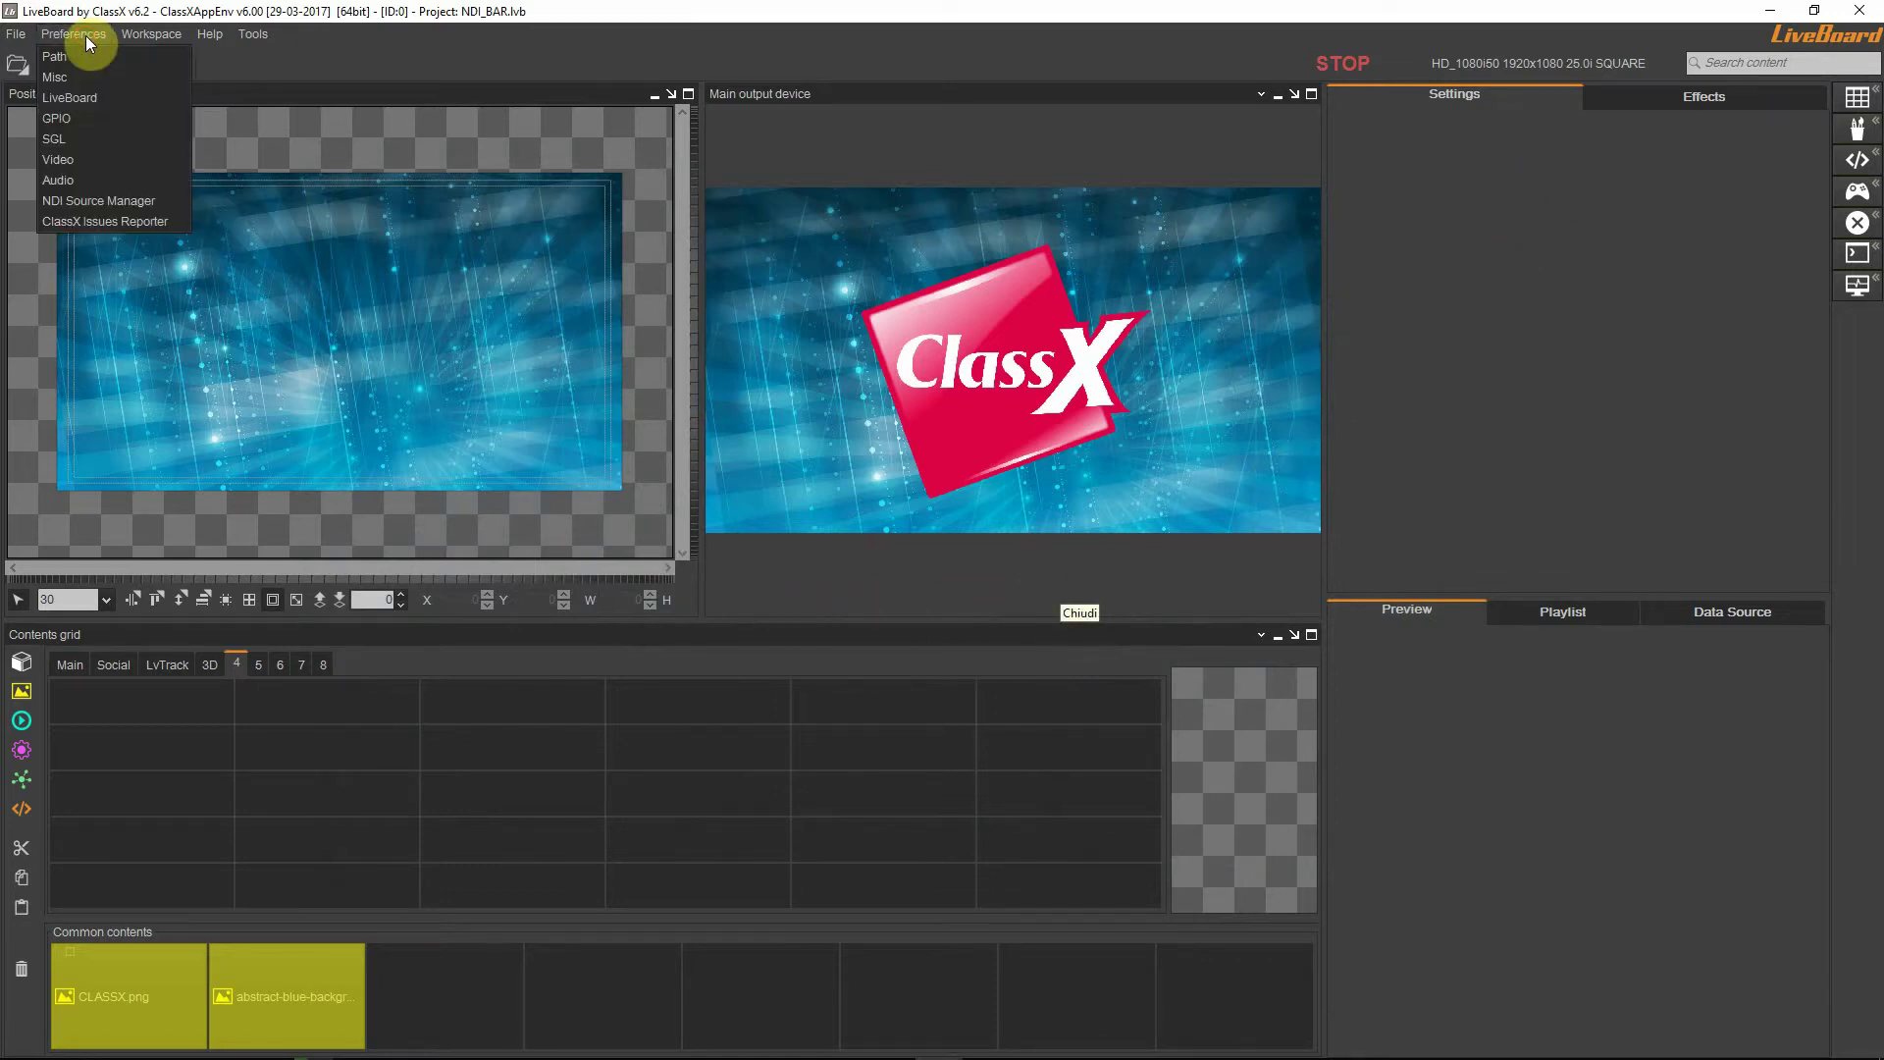
{"action": "left_click", "coordinate": [103, 202]}
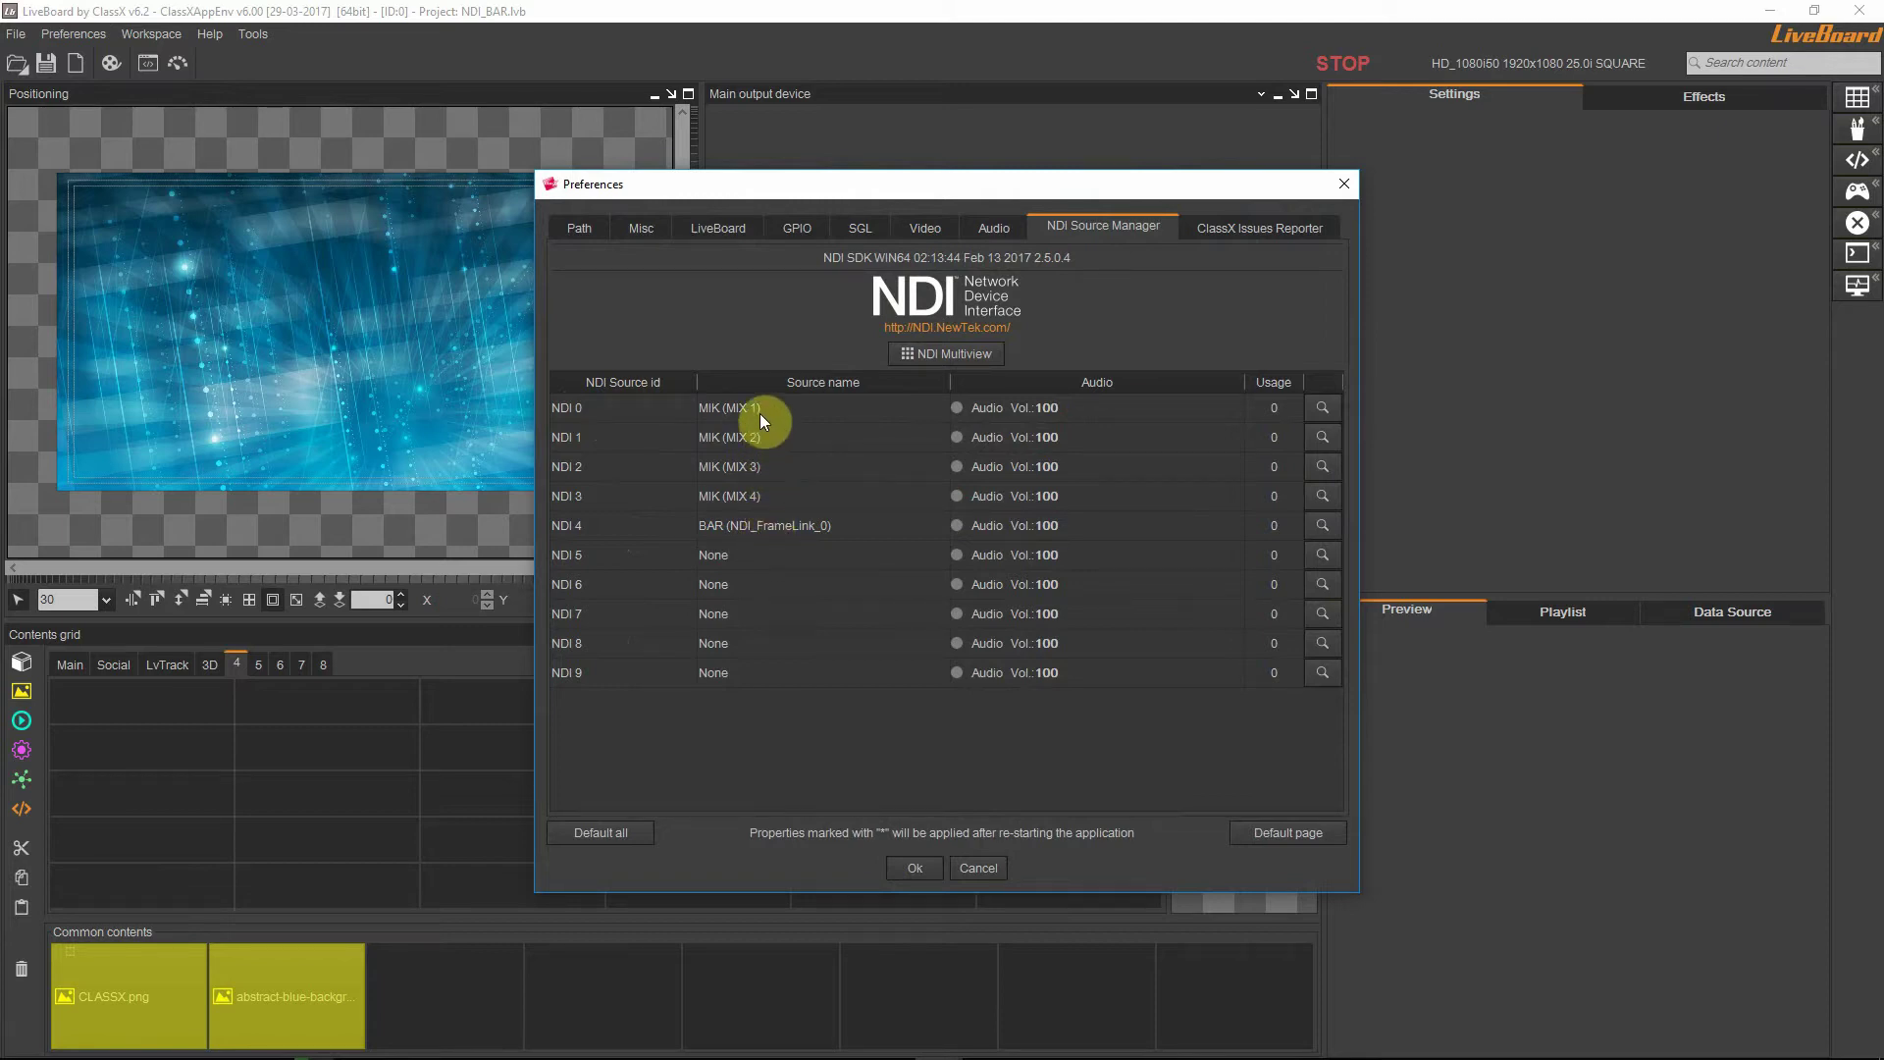
{"action": "left_click", "coordinate": [912, 354]}
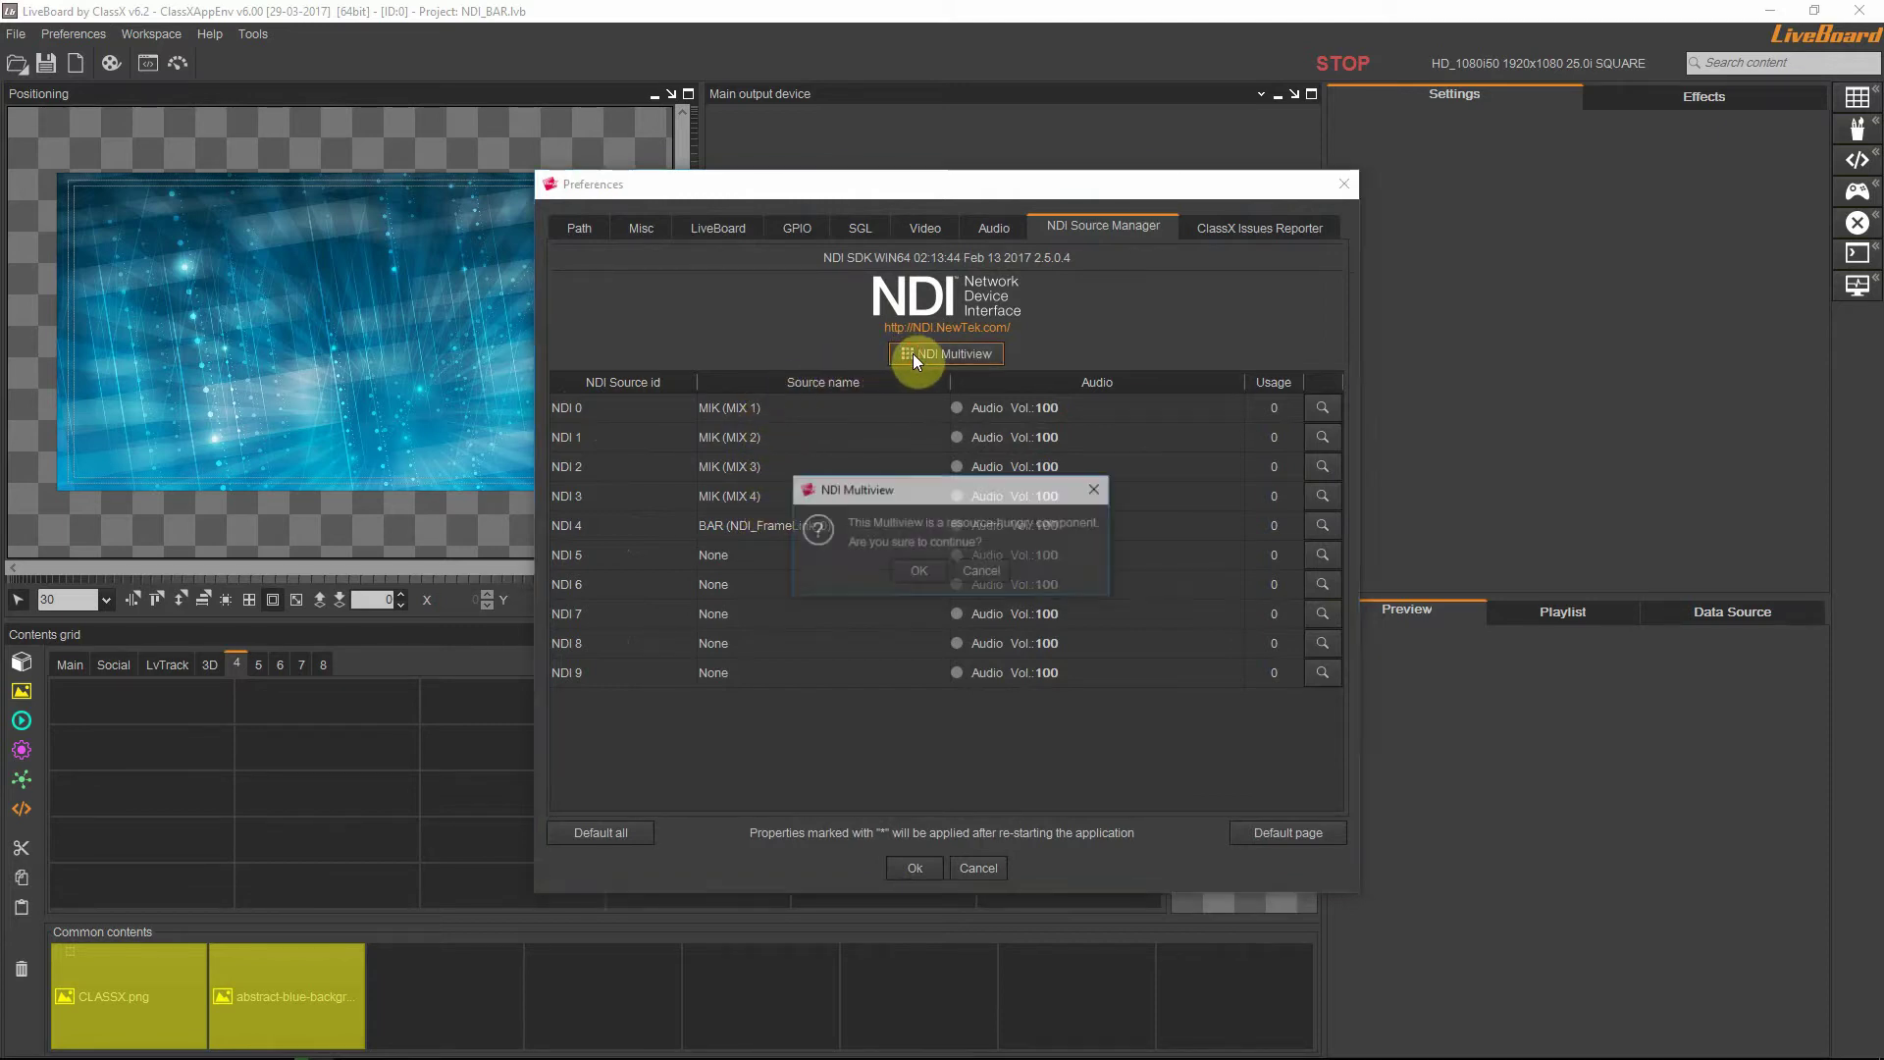
{"action": "left_click", "coordinate": [920, 571]}
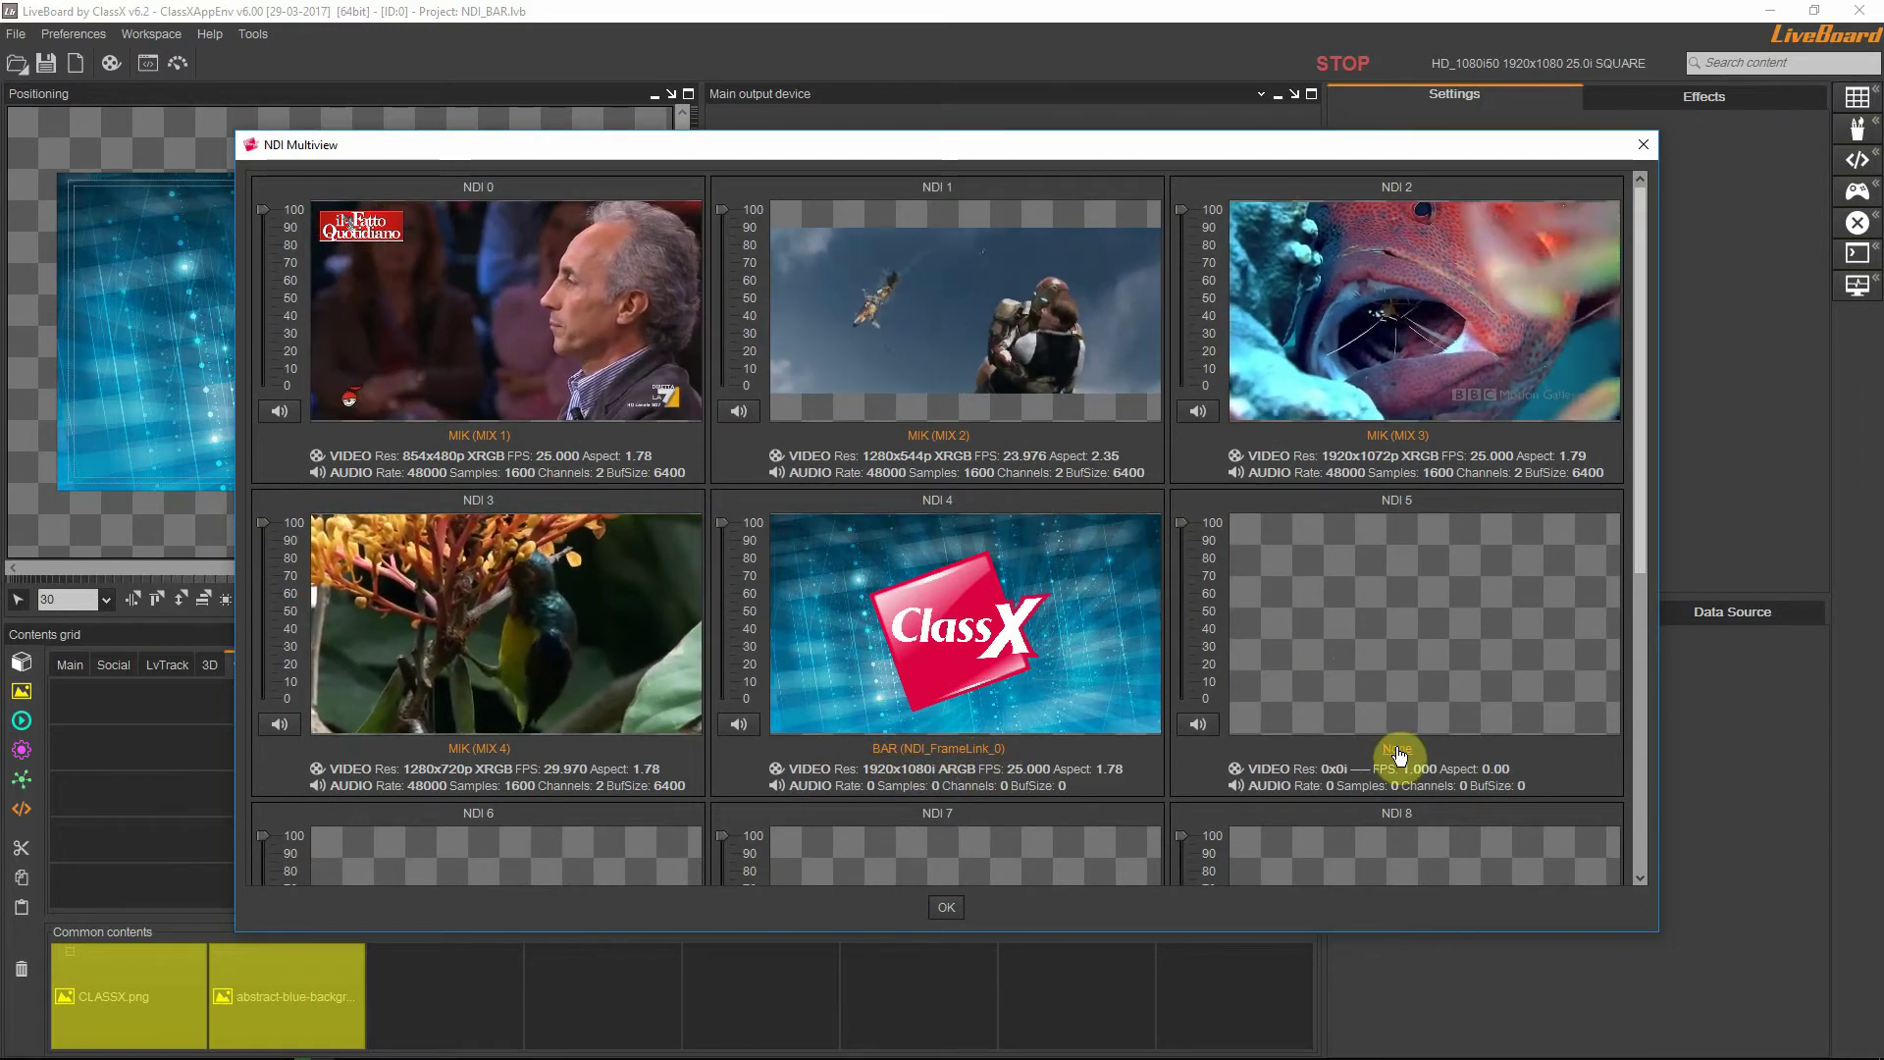
- Feed the empty NDI 5 slot from BAR (VLC), check the VLC player, and close the multiview
{"action": "left_click", "coordinate": [1396, 750]}
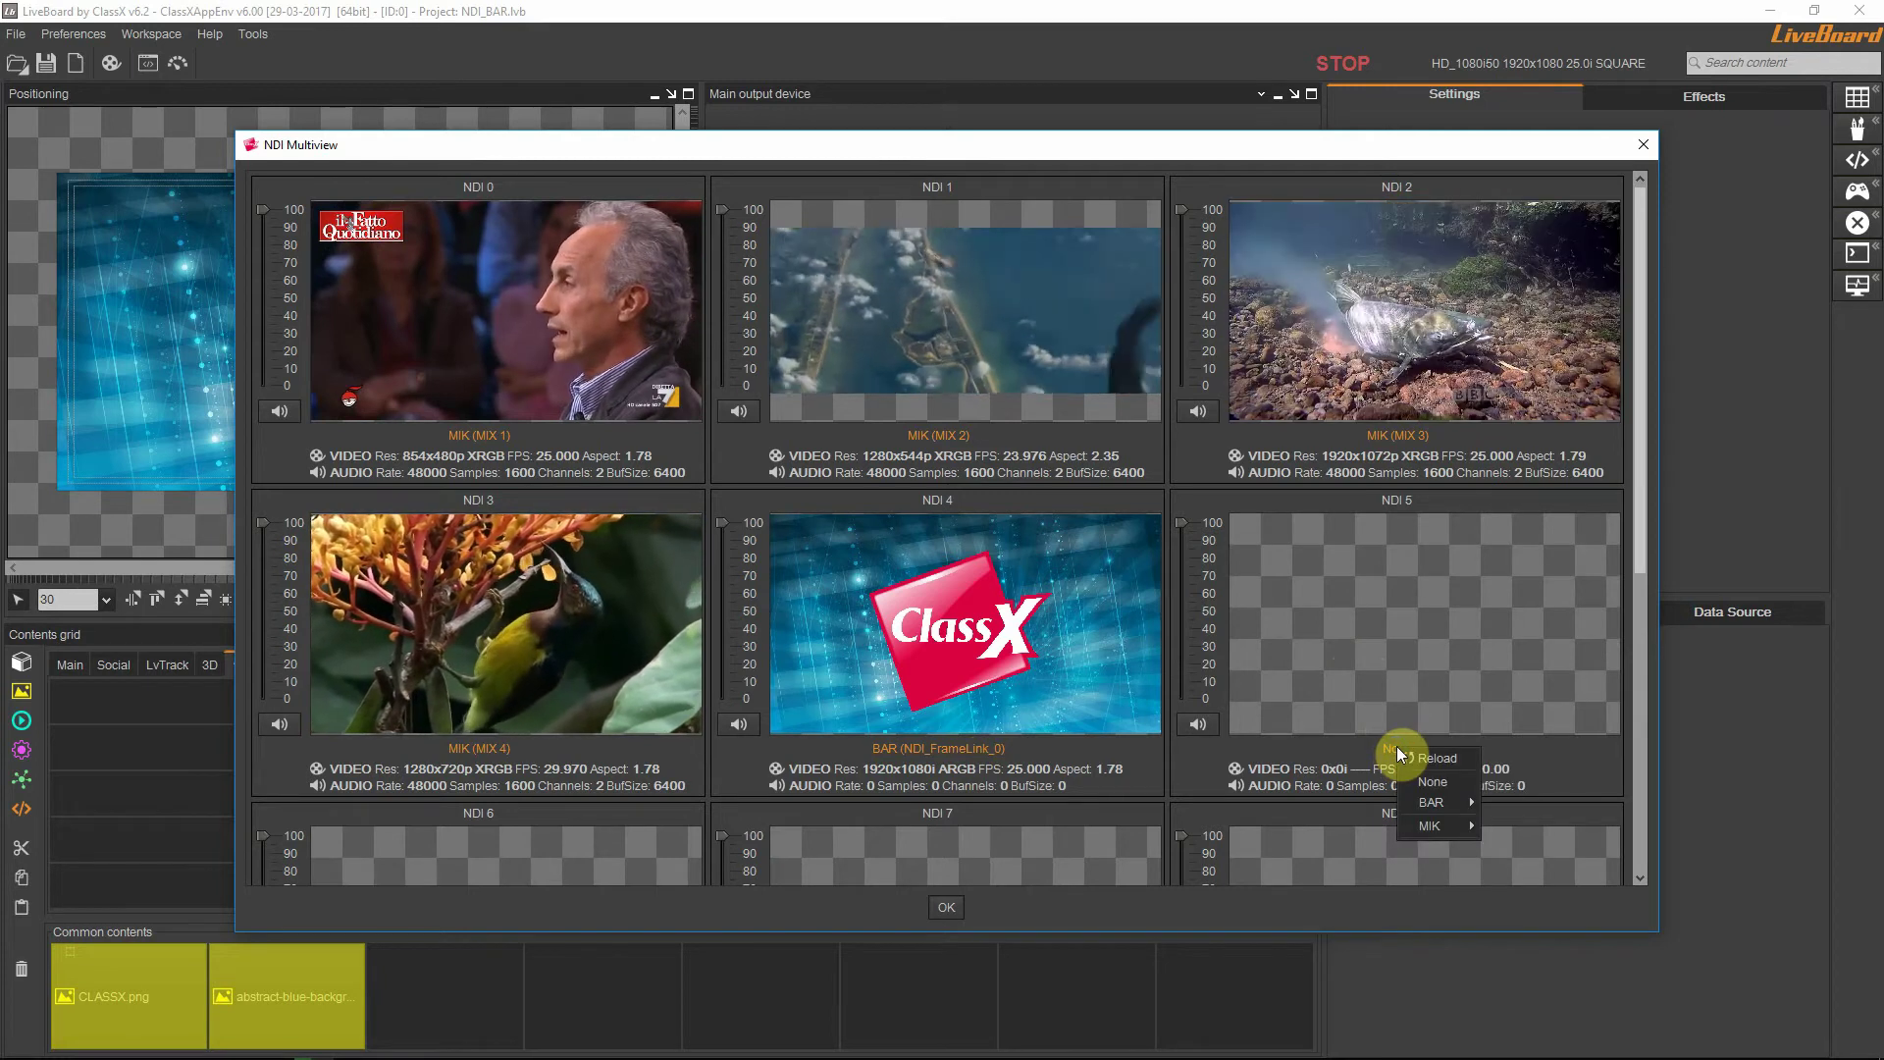
{"action": "mouse_move", "coordinate": [1432, 804]}
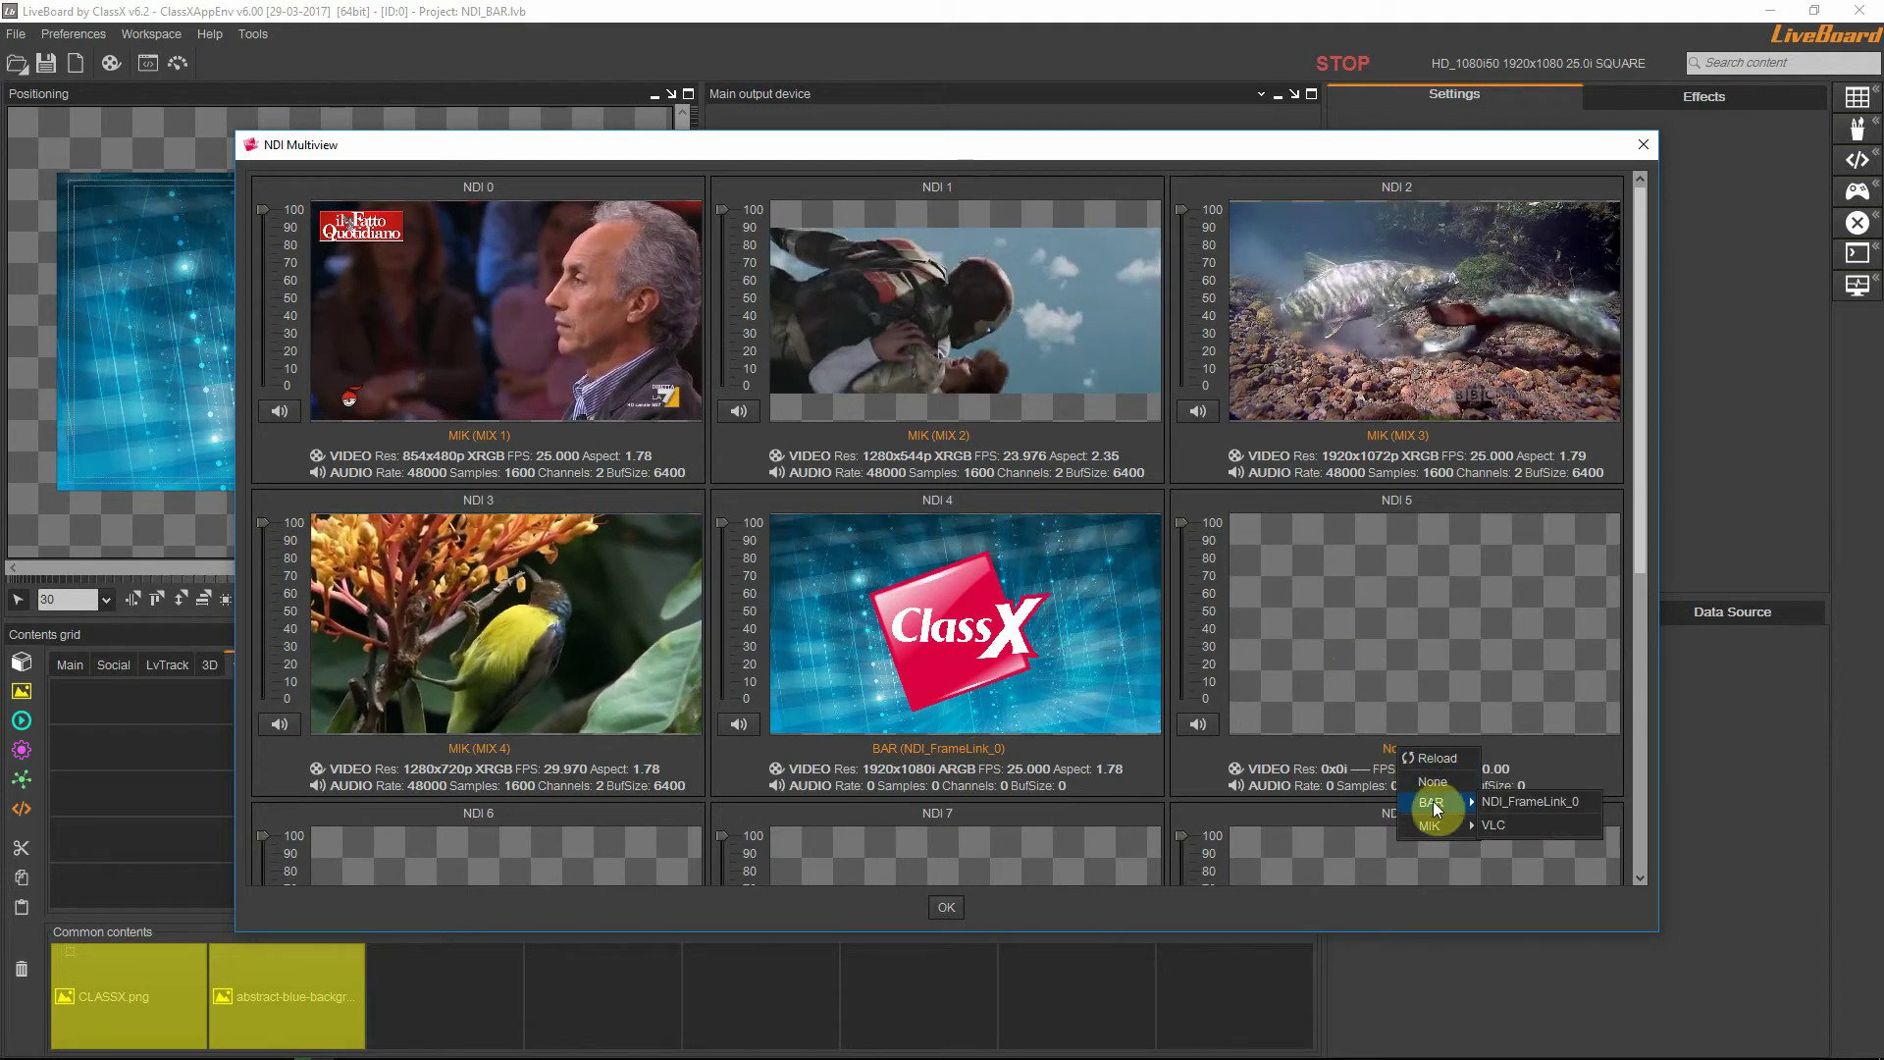
{"action": "left_click", "coordinate": [1503, 827]}
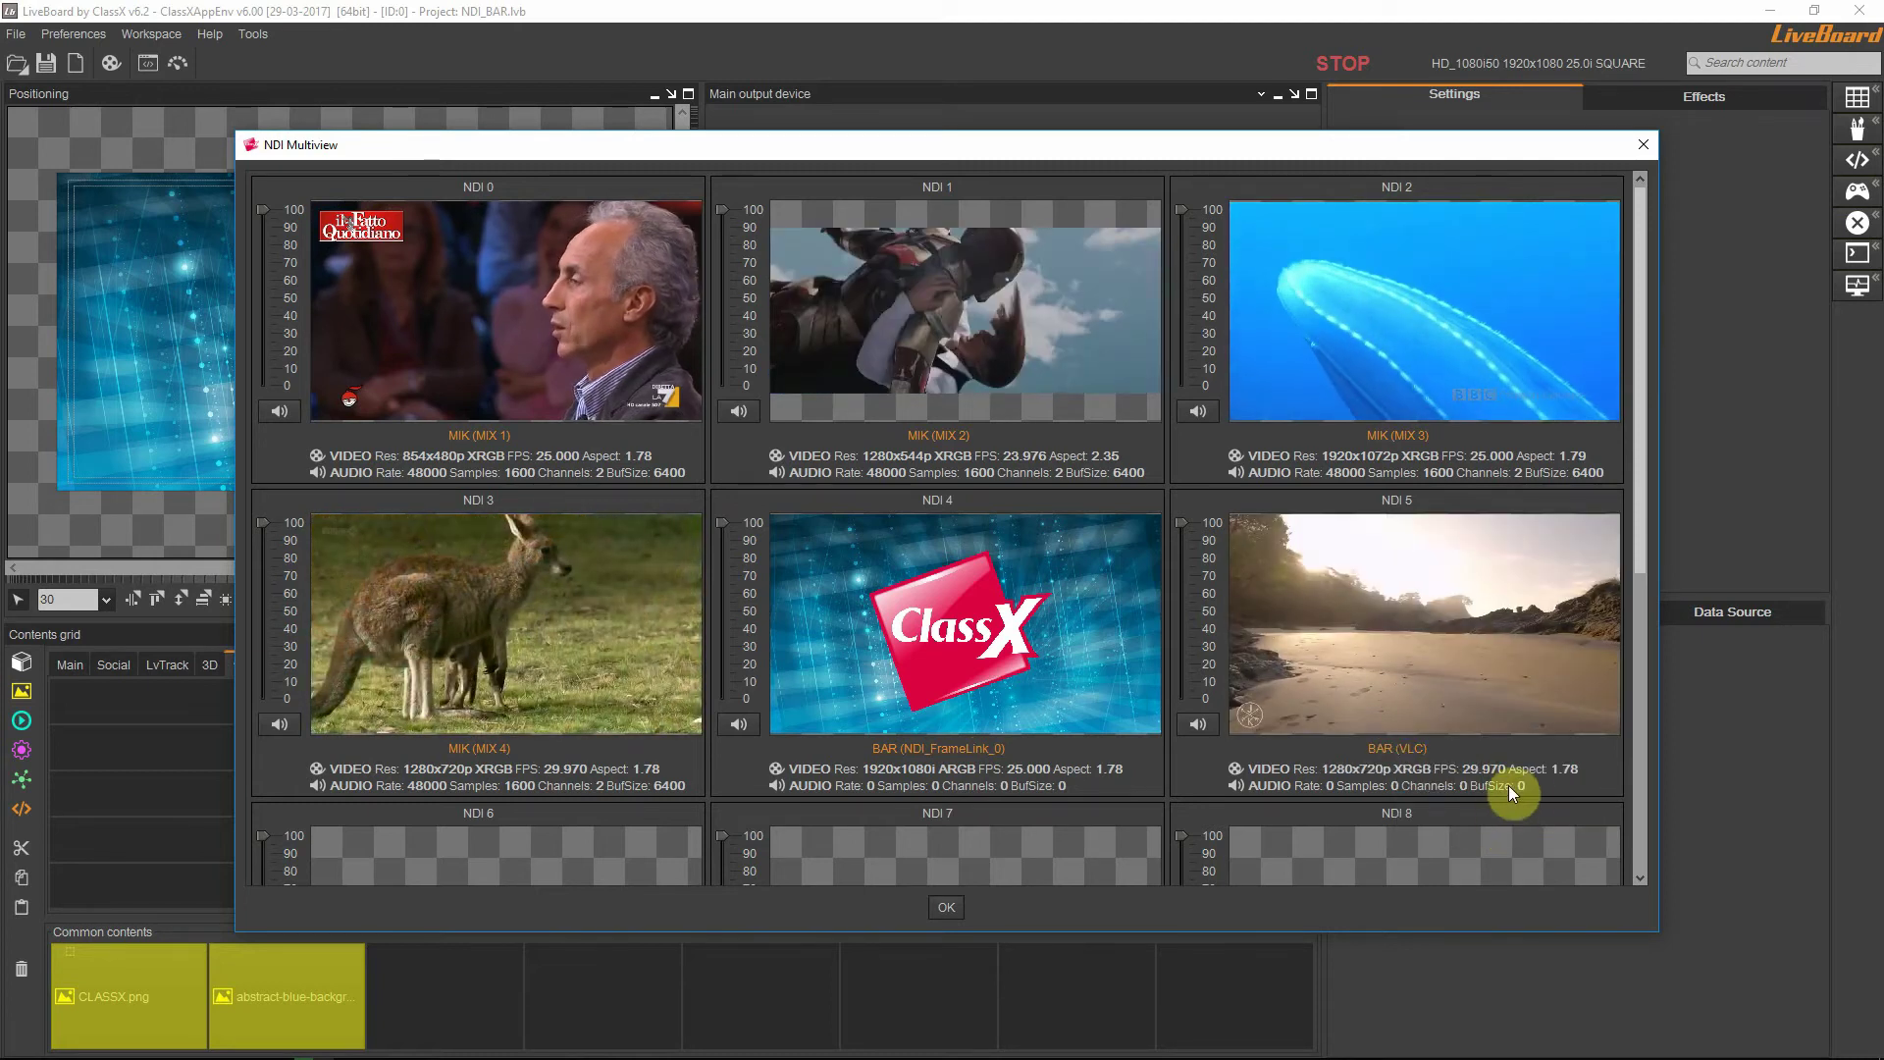
{"action": "mouse_move", "coordinate": [865, 1052]}
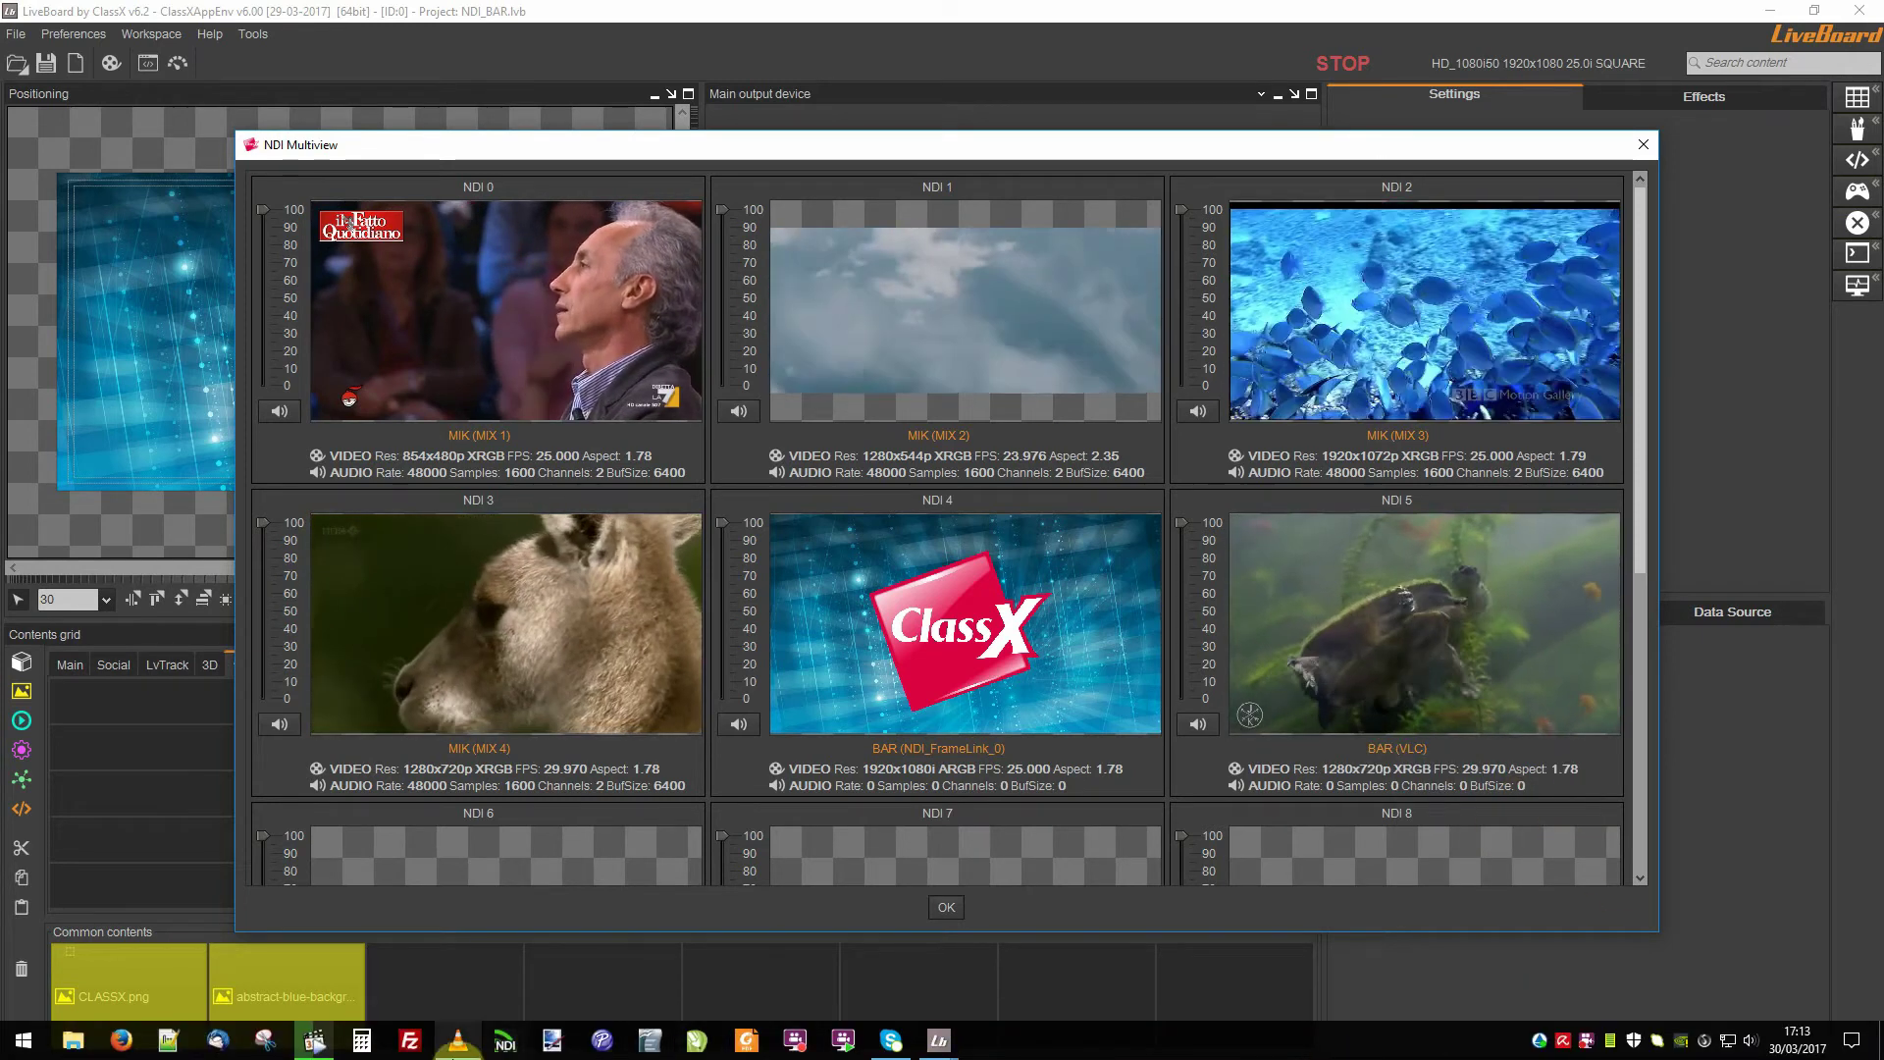
{"action": "left_click", "coordinate": [456, 1045]}
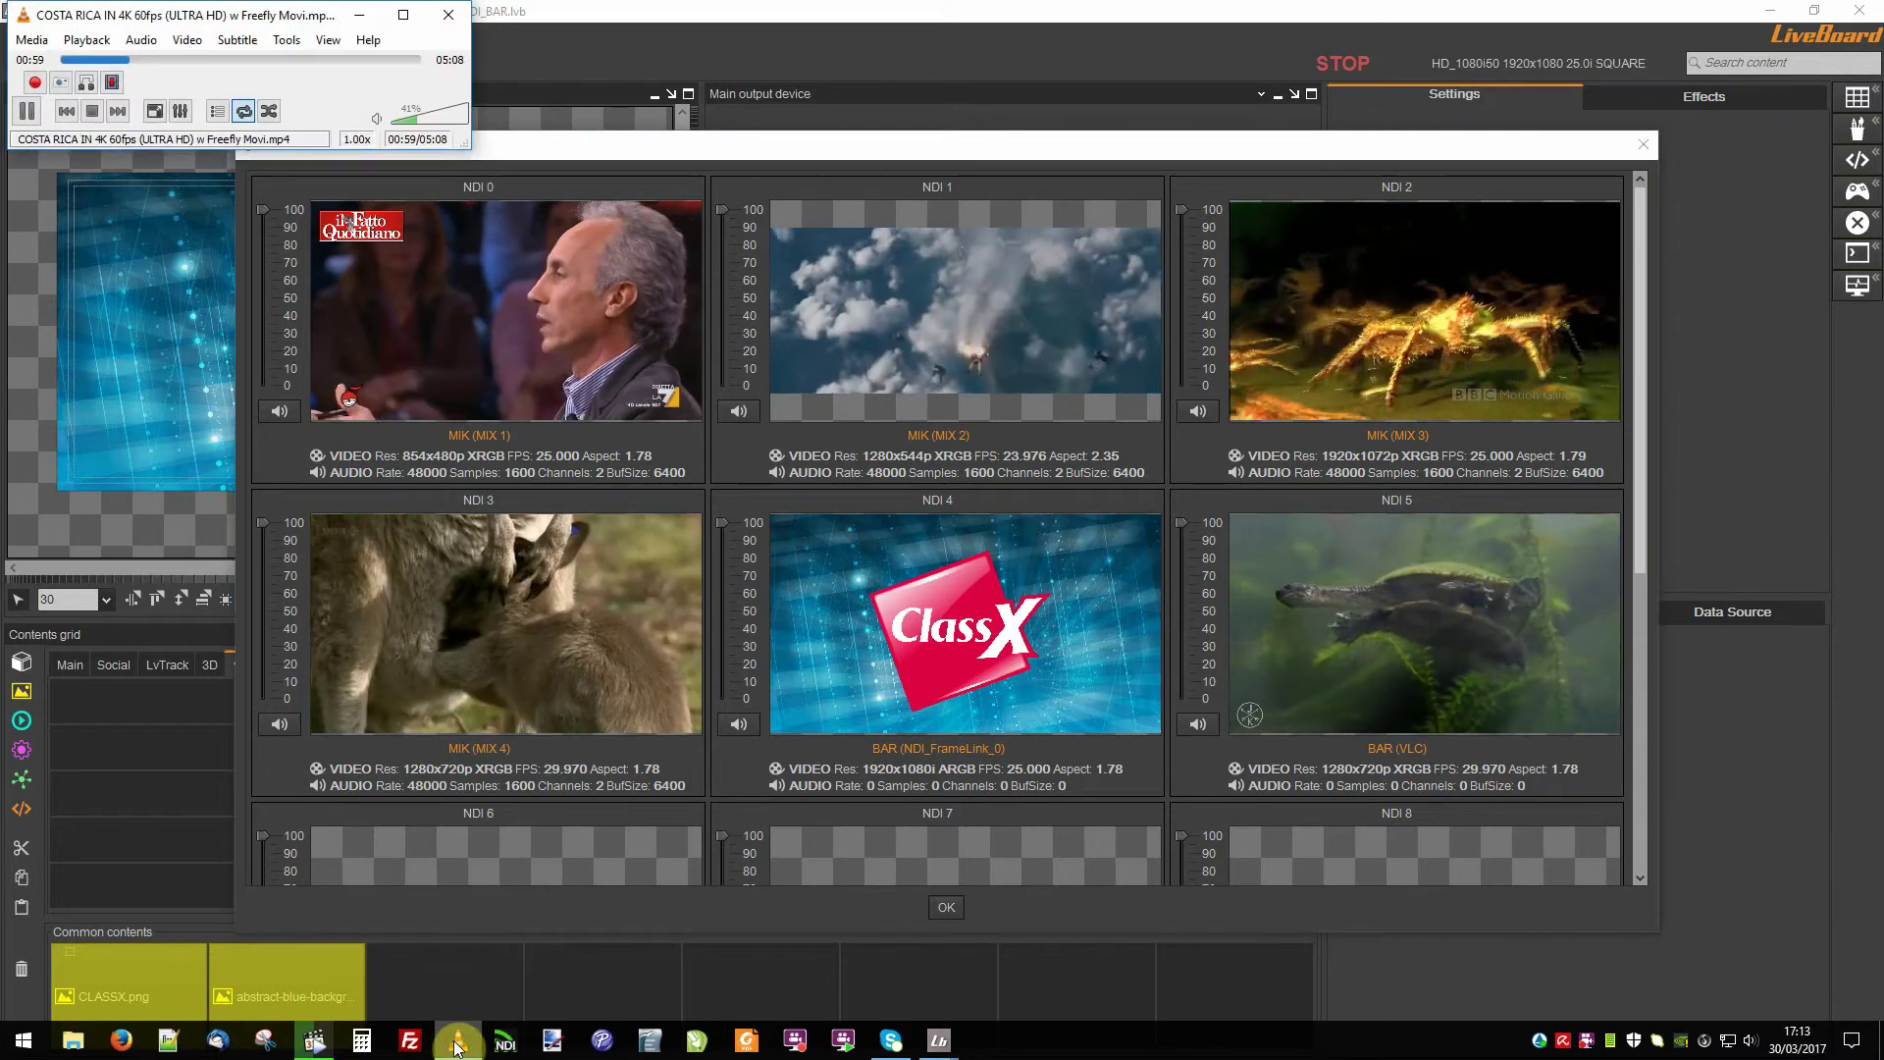
{"action": "left_click", "coordinate": [359, 15]}
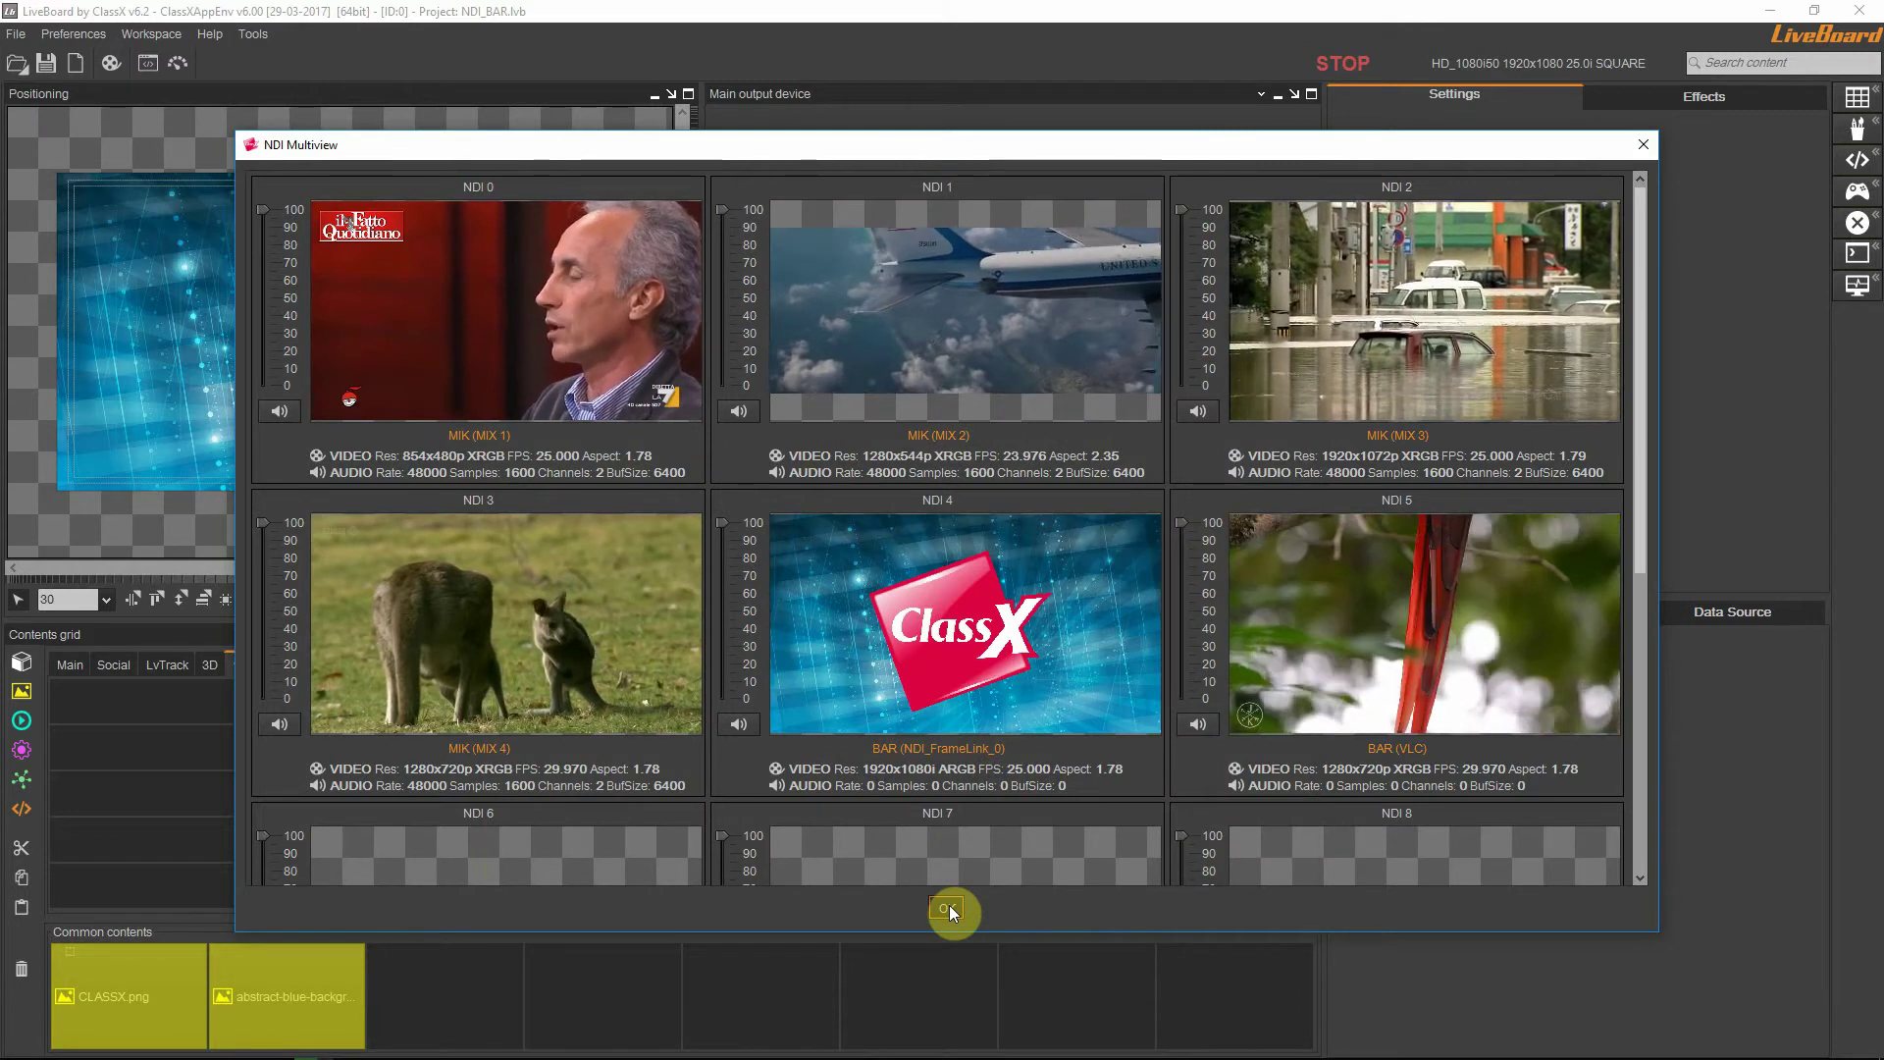
{"action": "left_click", "coordinate": [947, 909]}
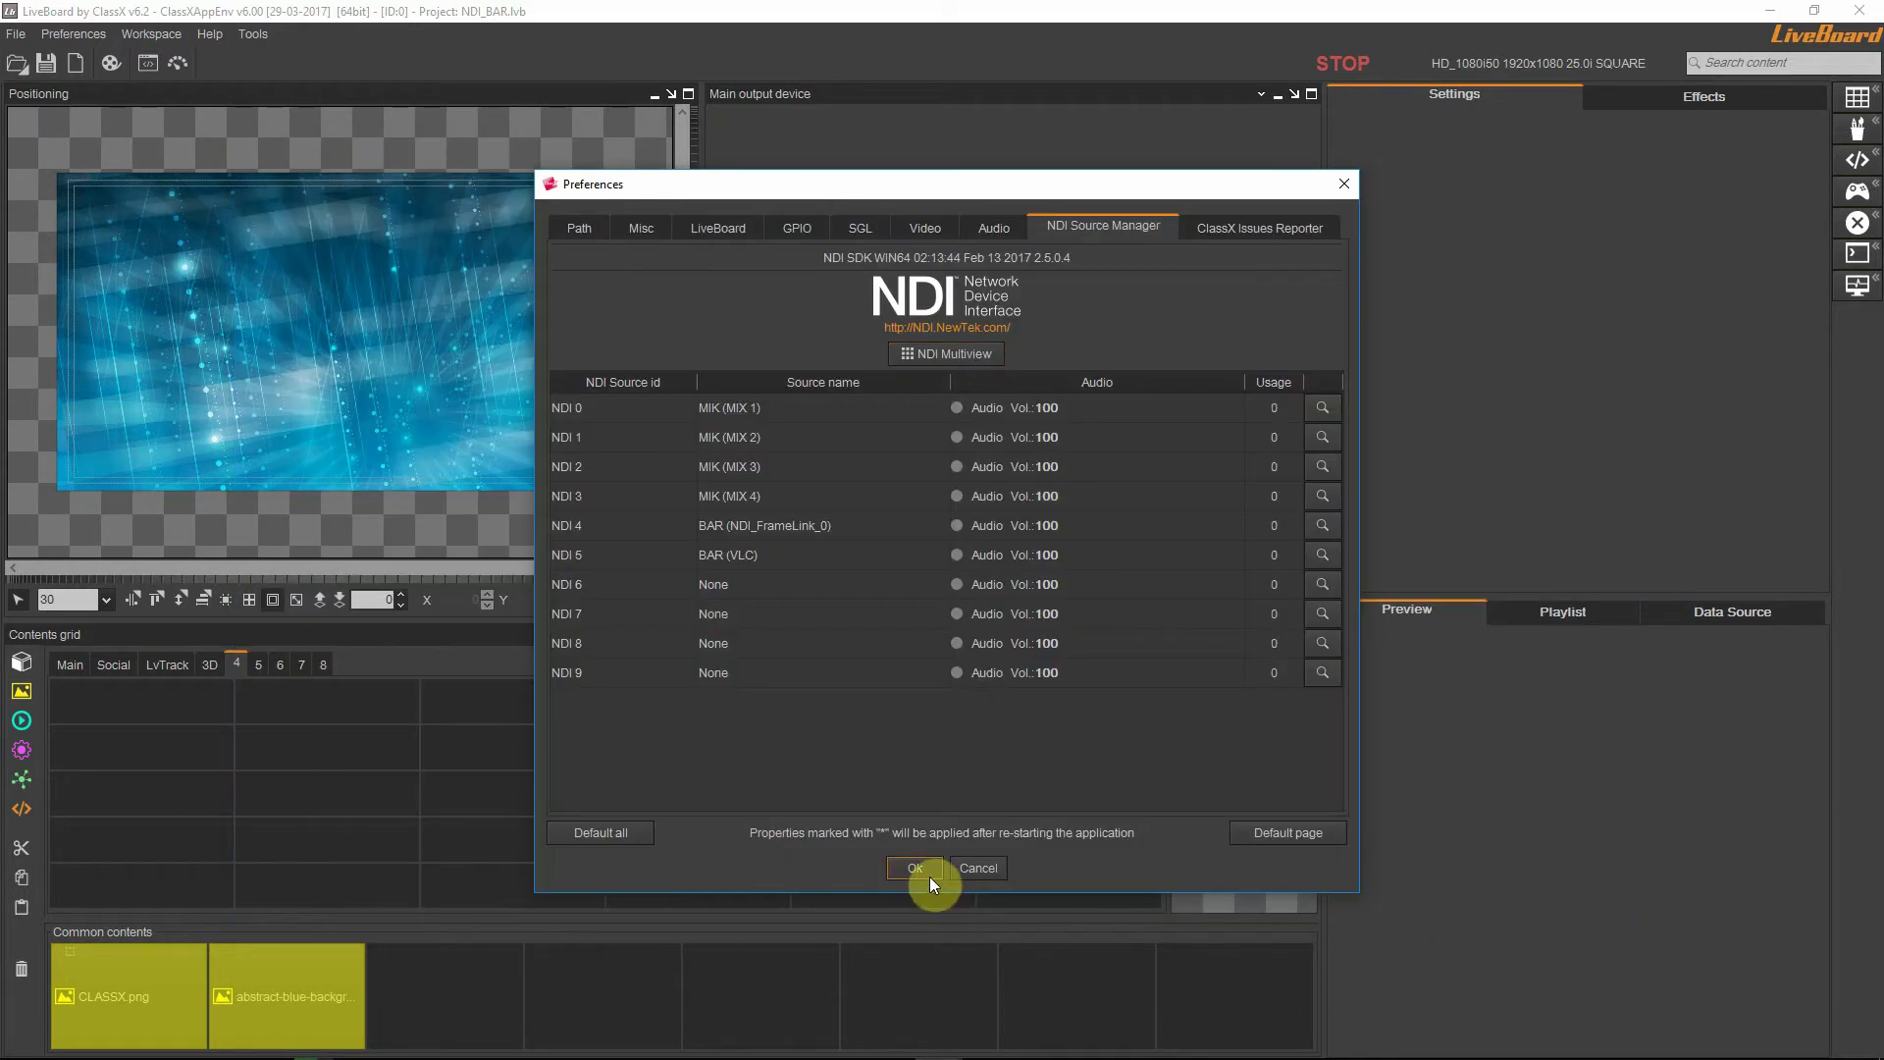
- Add an NDI Source v.1.0 plugin item to an empty grid cell and put it on air
{"action": "left_click", "coordinate": [929, 876]}
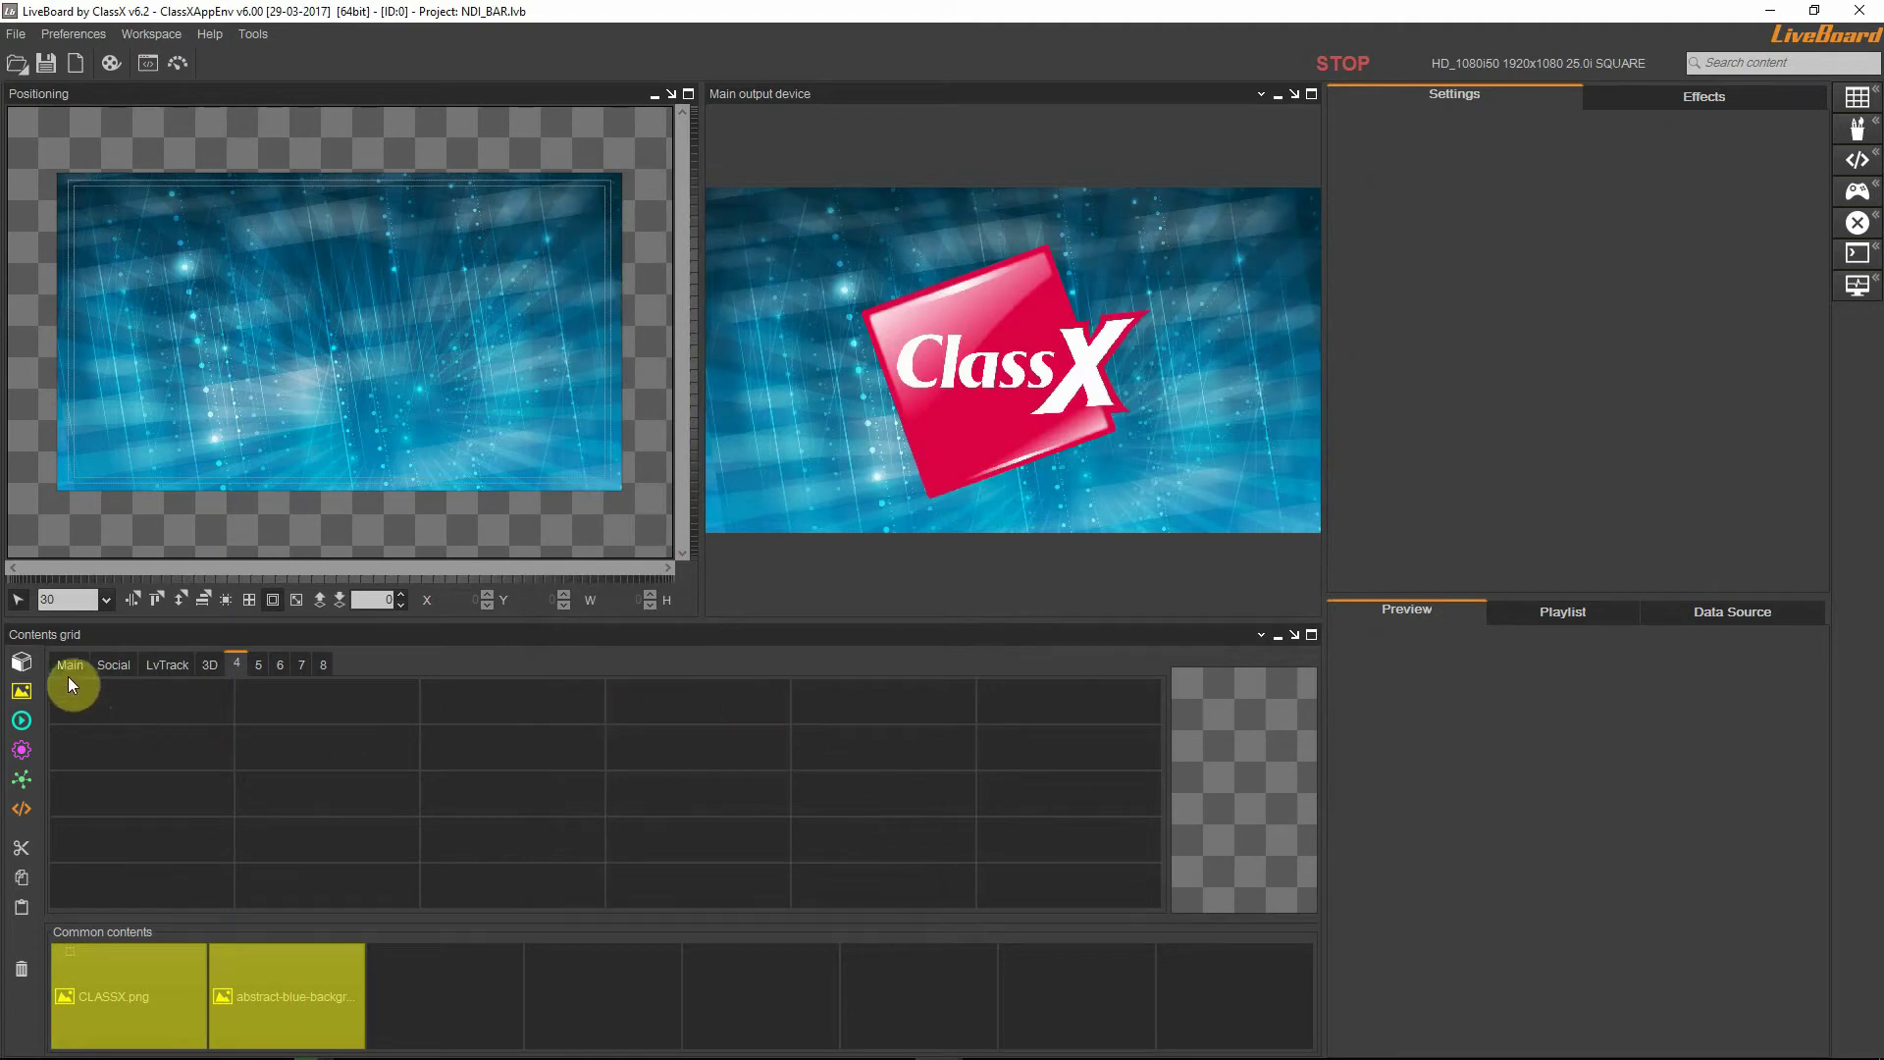
{"action": "left_click_drag", "start_coordinate": [24, 664], "coordinate": [294, 760]}
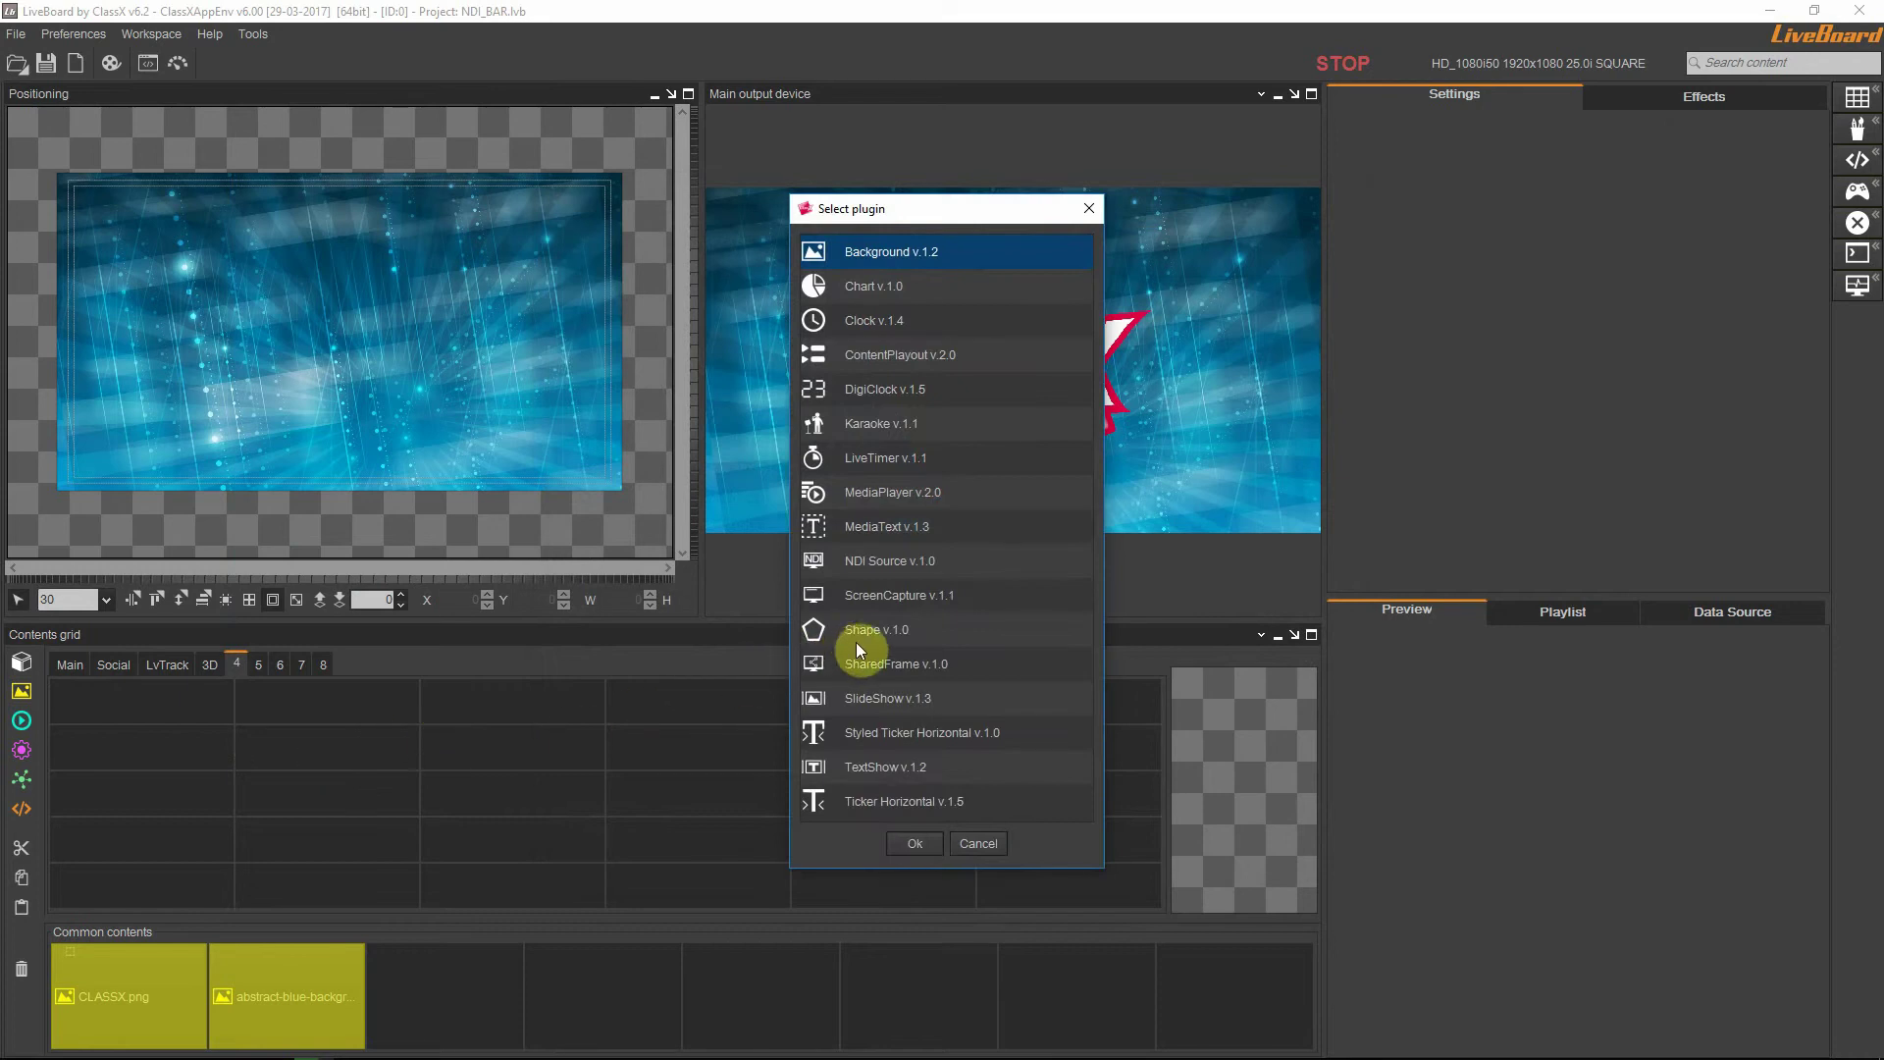
{"action": "left_click", "coordinate": [896, 559]}
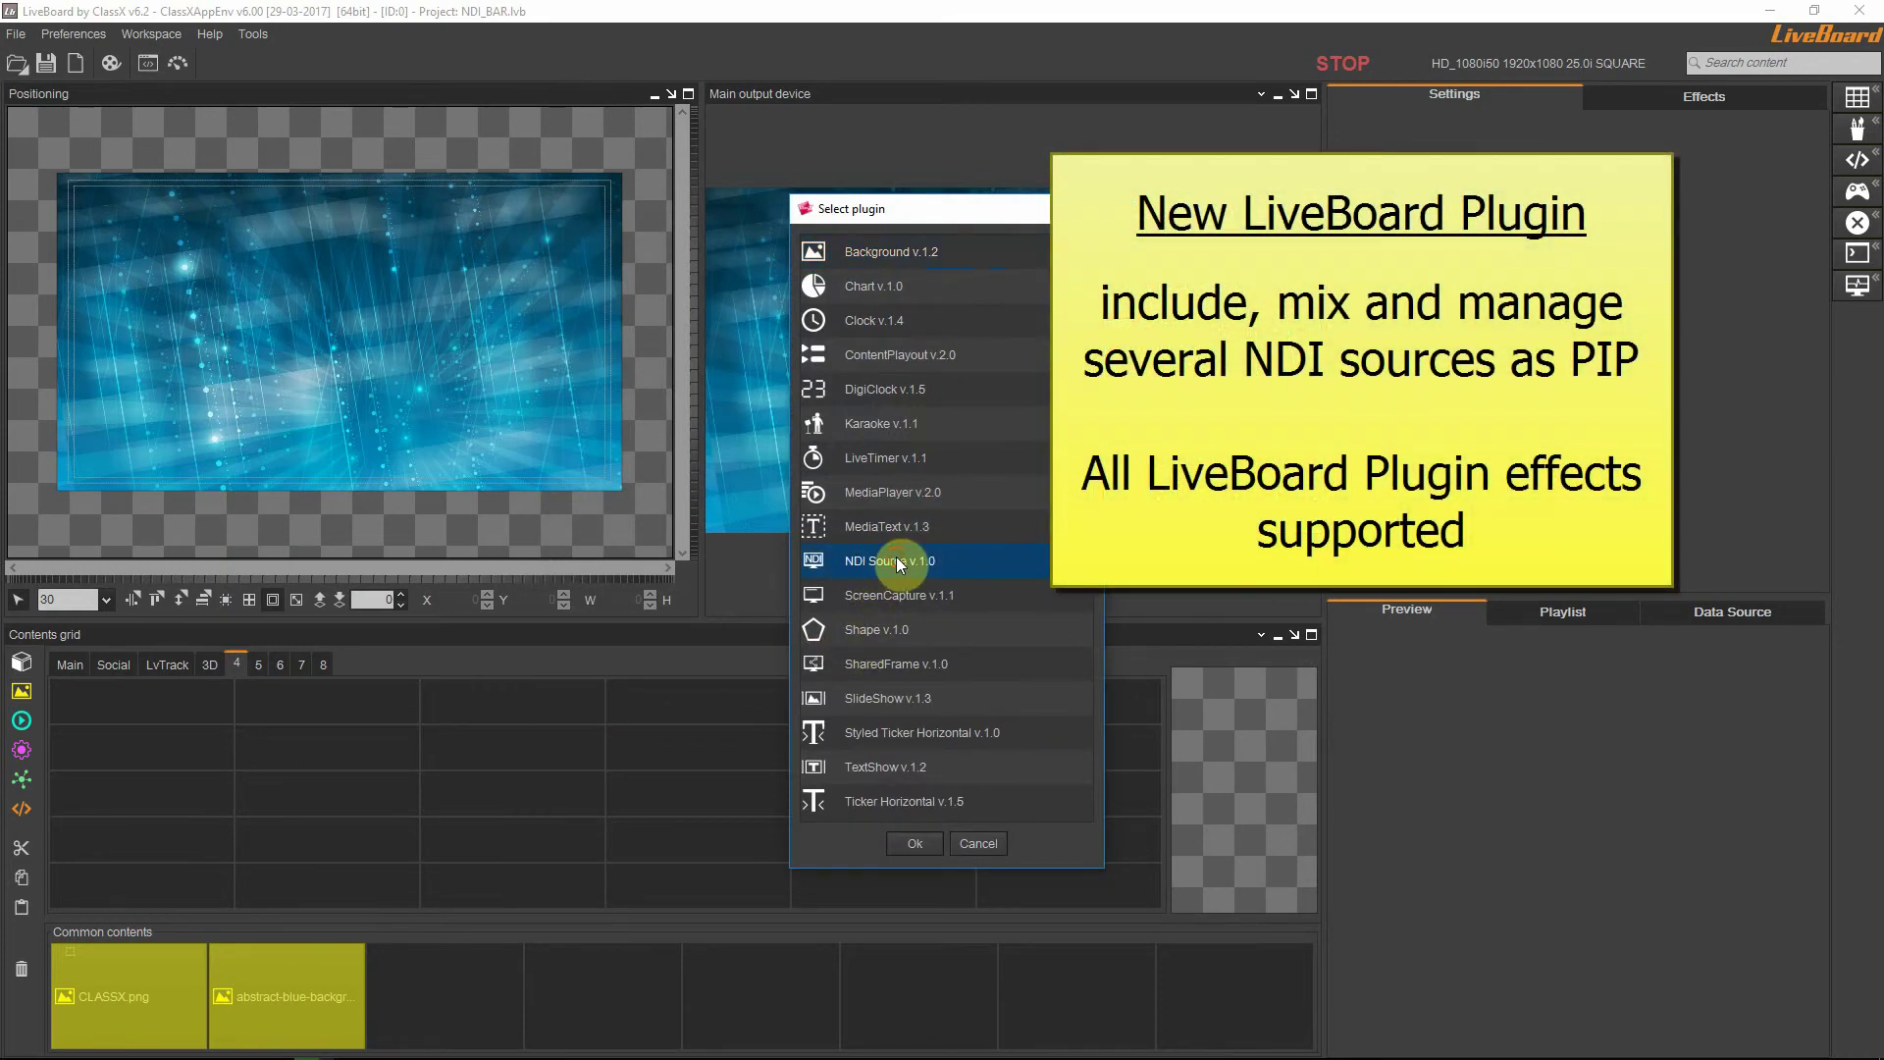
{"action": "left_click", "coordinate": [923, 840]}
{"action": "left_click", "coordinate": [379, 738]}
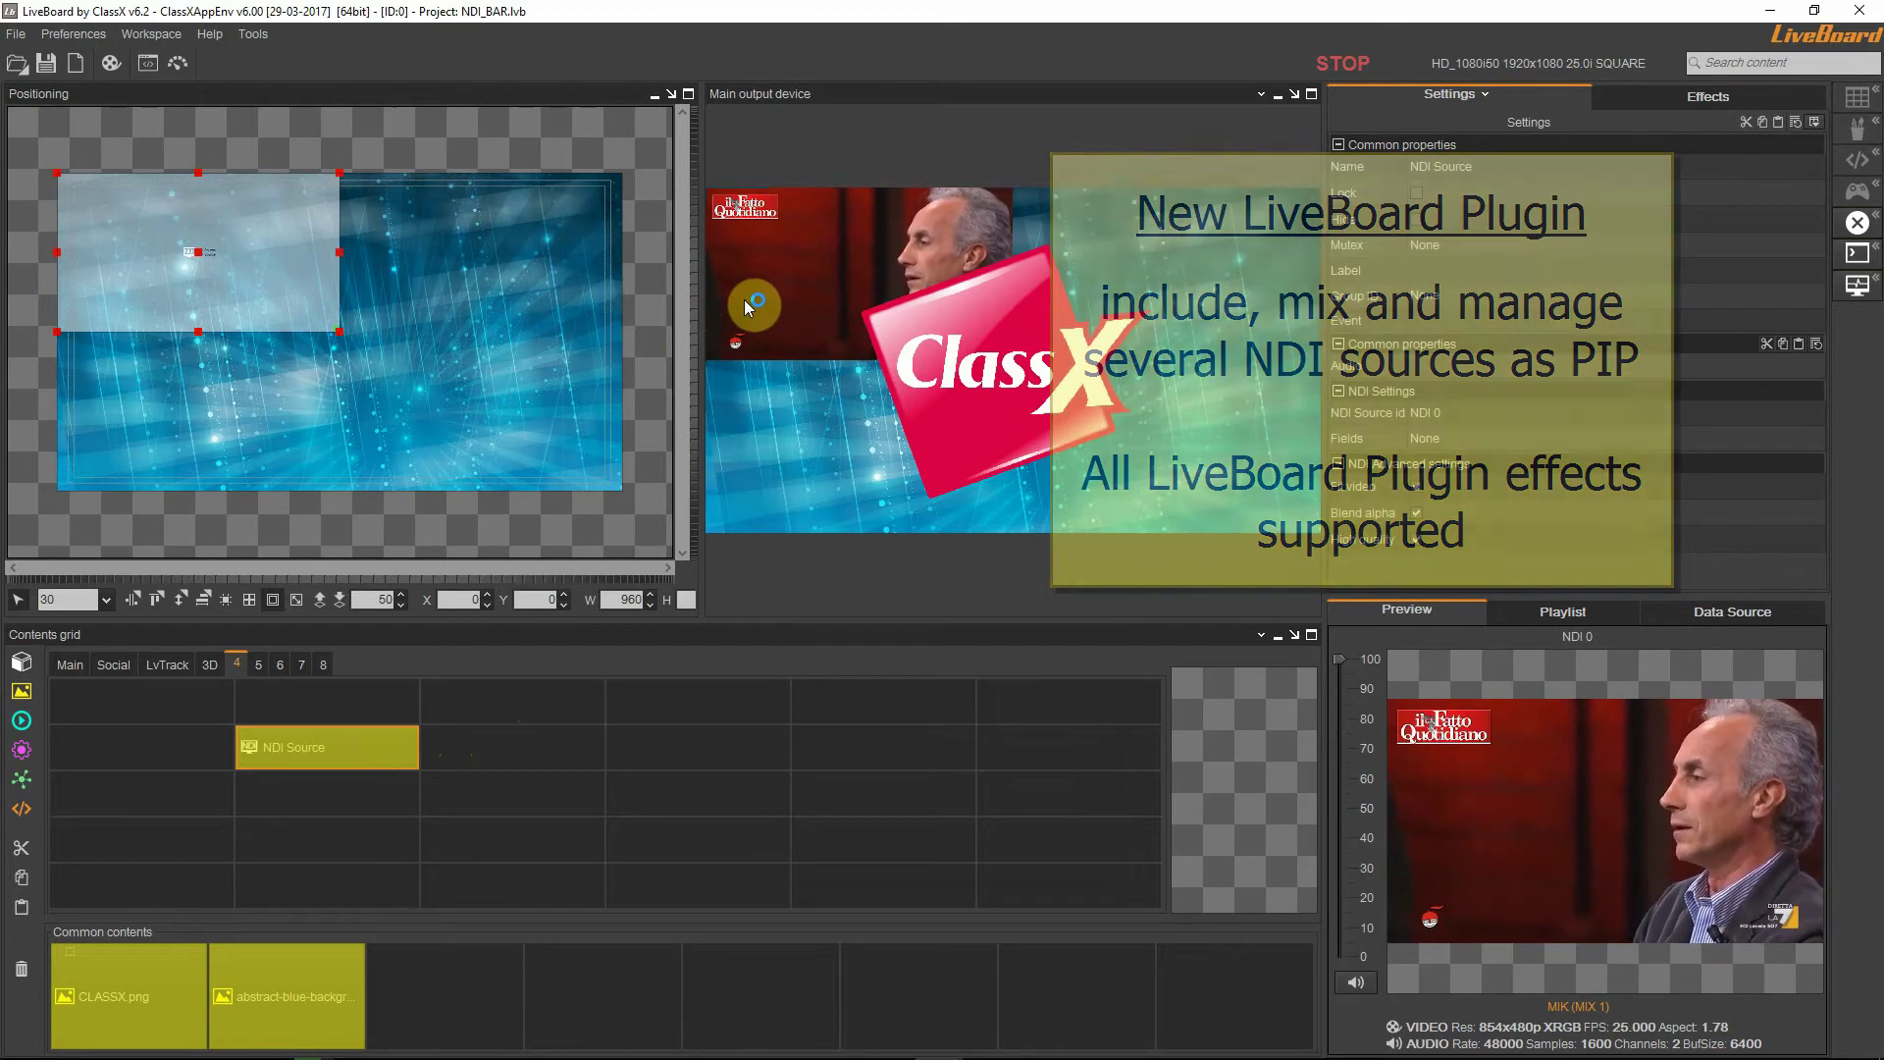
- Raise the NDI video's layer to 52 above the logo, then reposition and enlarge it to width 1501
{"action": "left_click", "coordinate": [403, 594]}
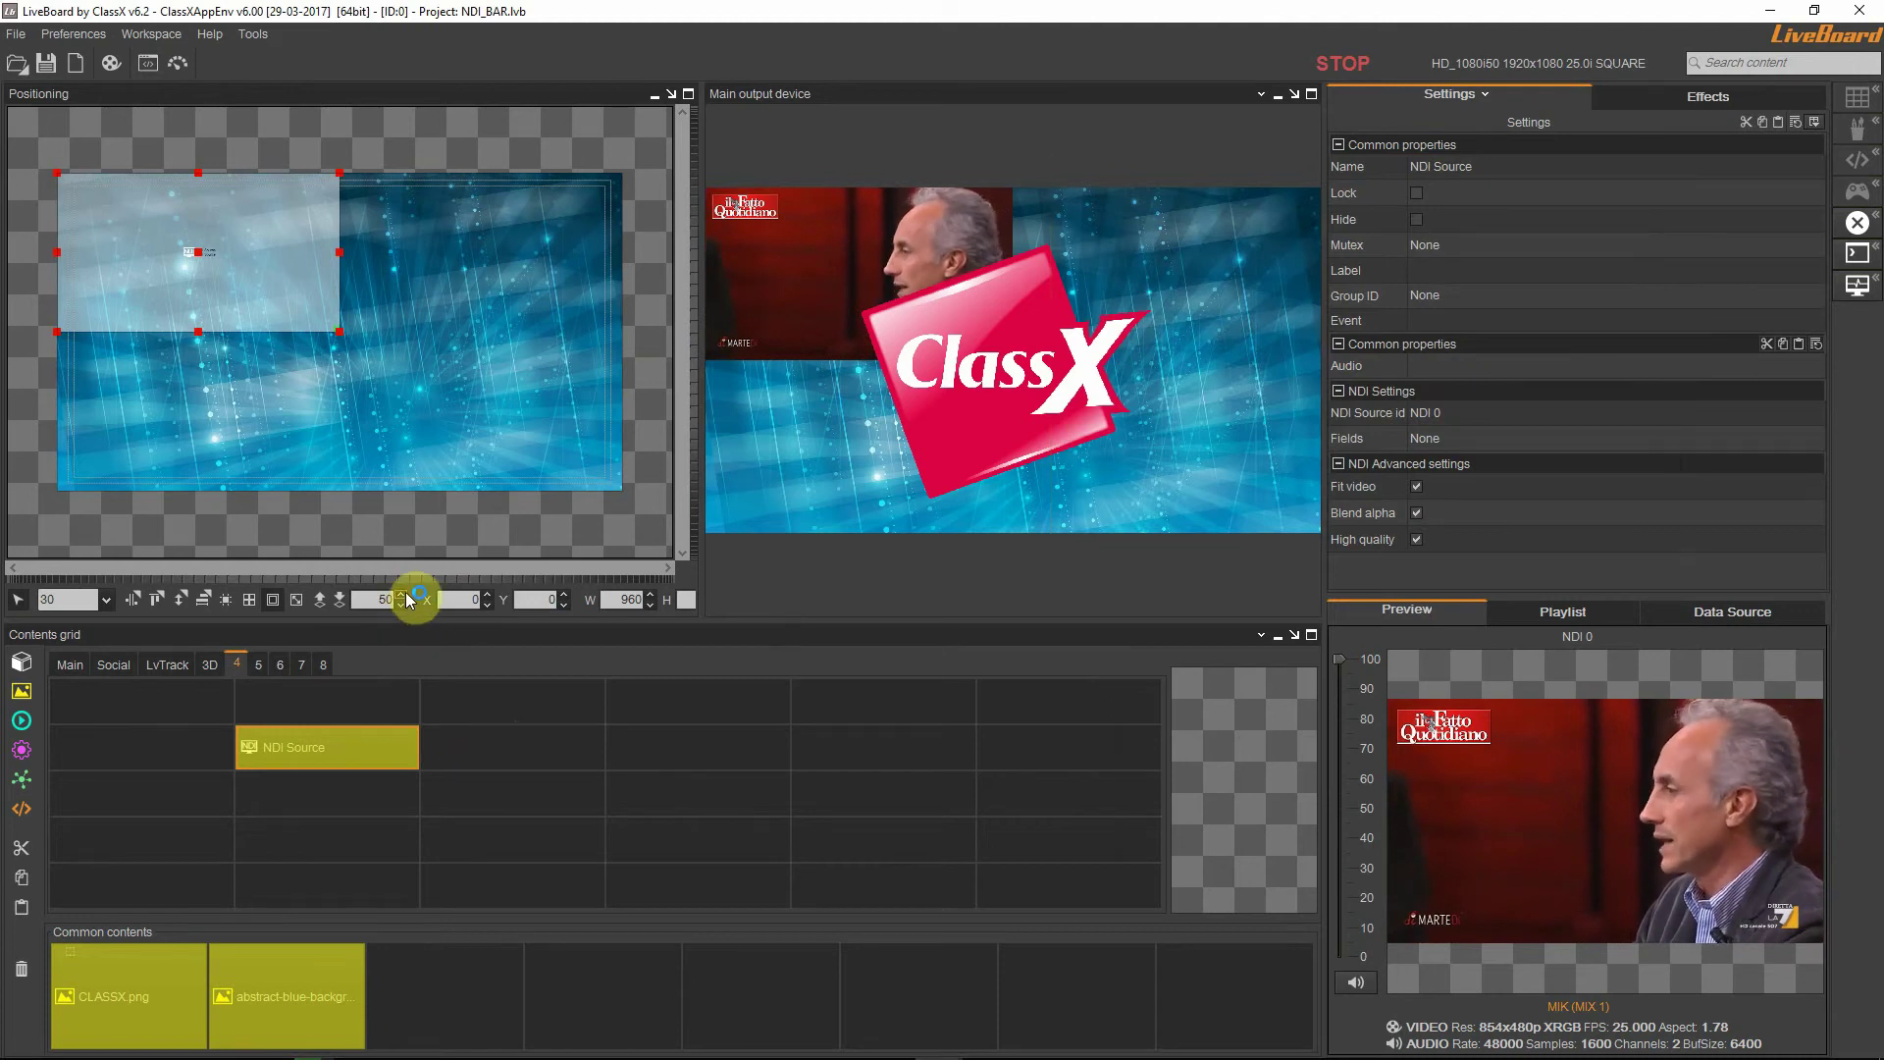
{"action": "left_click", "coordinate": [401, 594]}
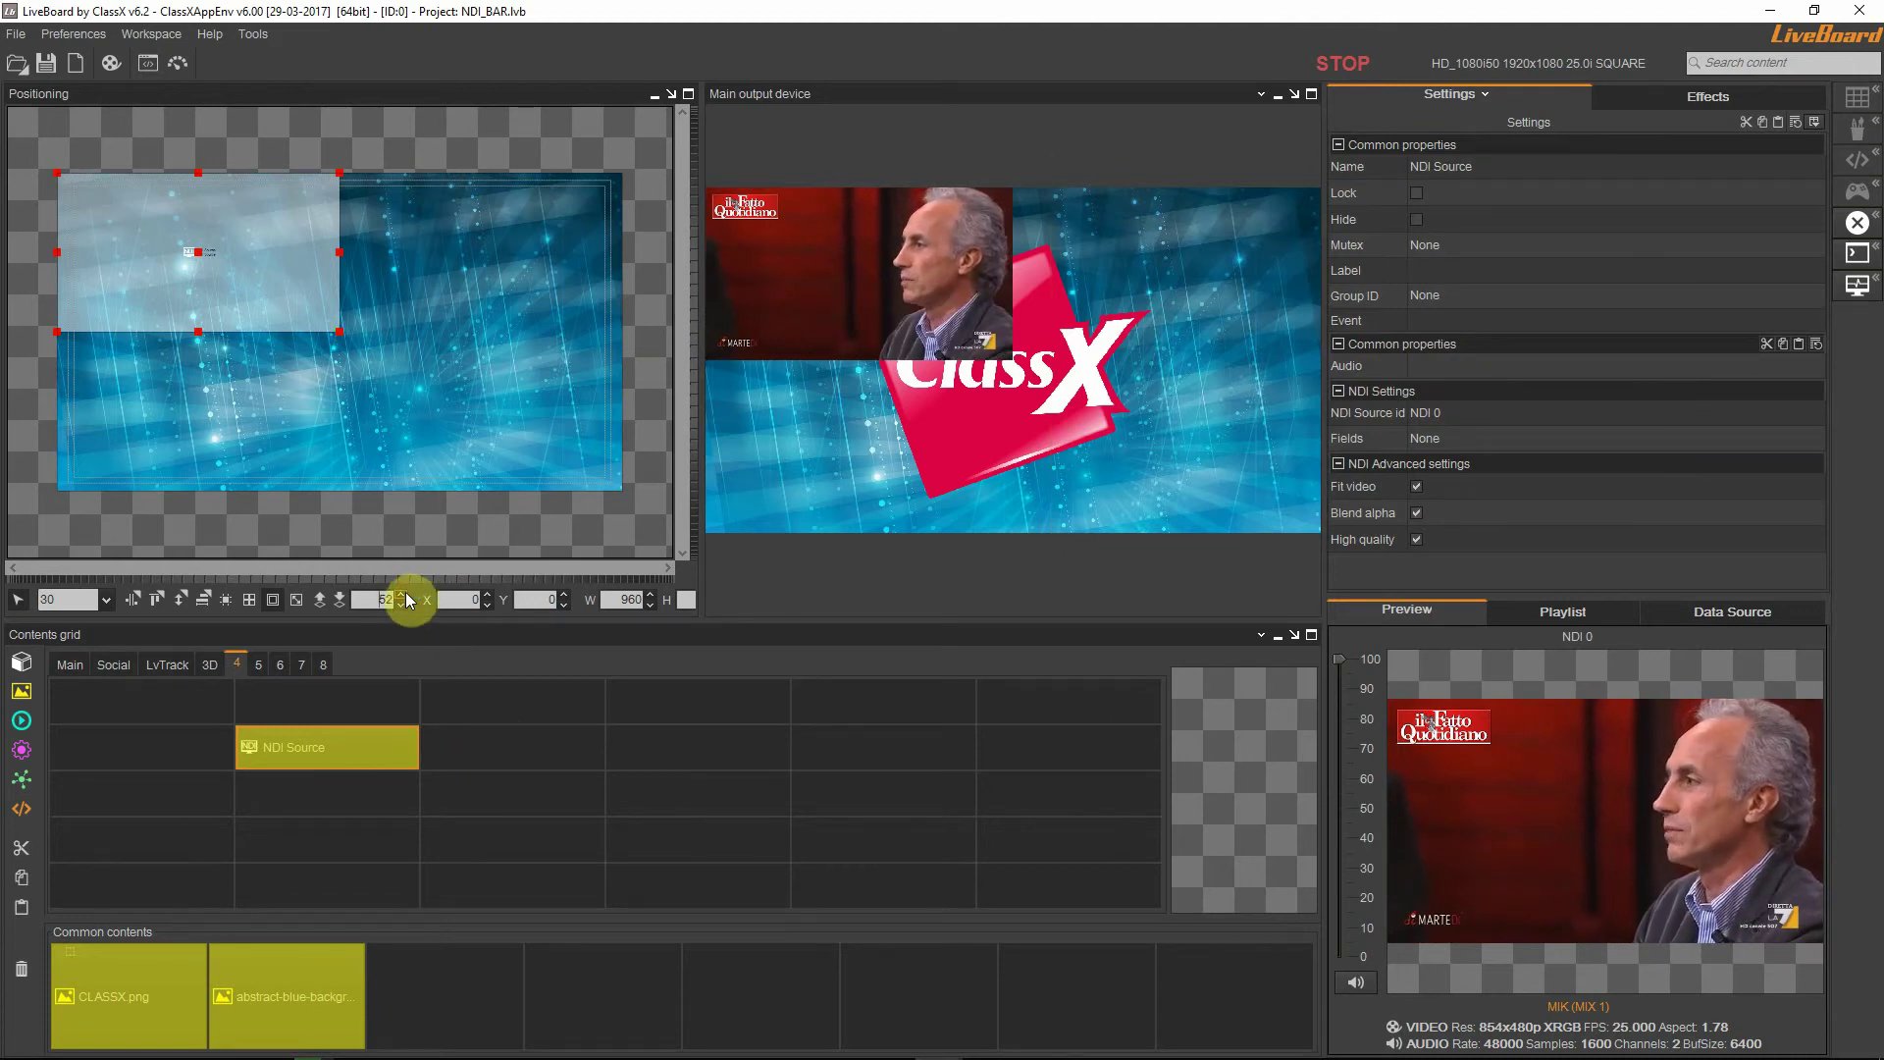
{"action": "left_click_drag", "start_coordinate": [278, 278], "coordinate": [534, 294]}
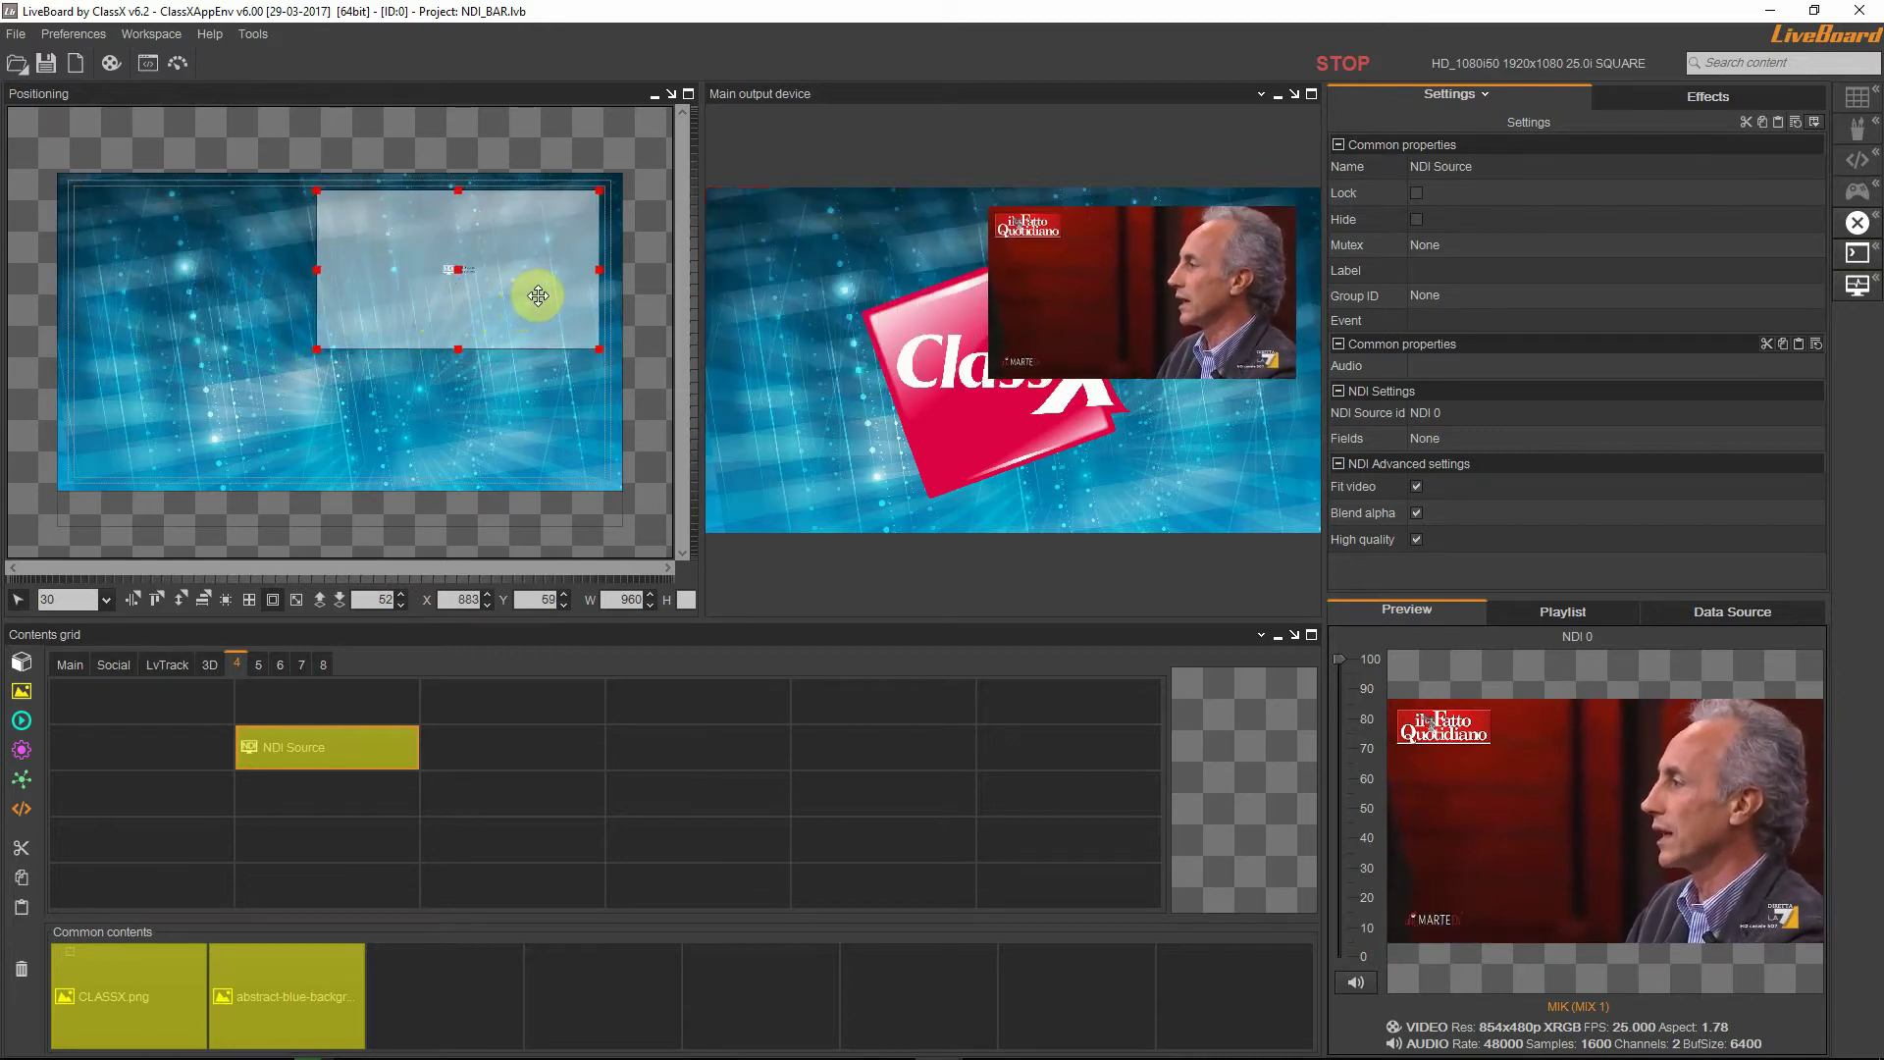
{"action": "left_click_drag", "start_coordinate": [316, 348], "coordinate": [194, 418]}
{"action": "left_click_drag", "start_coordinate": [390, 341], "coordinate": [328, 370]}
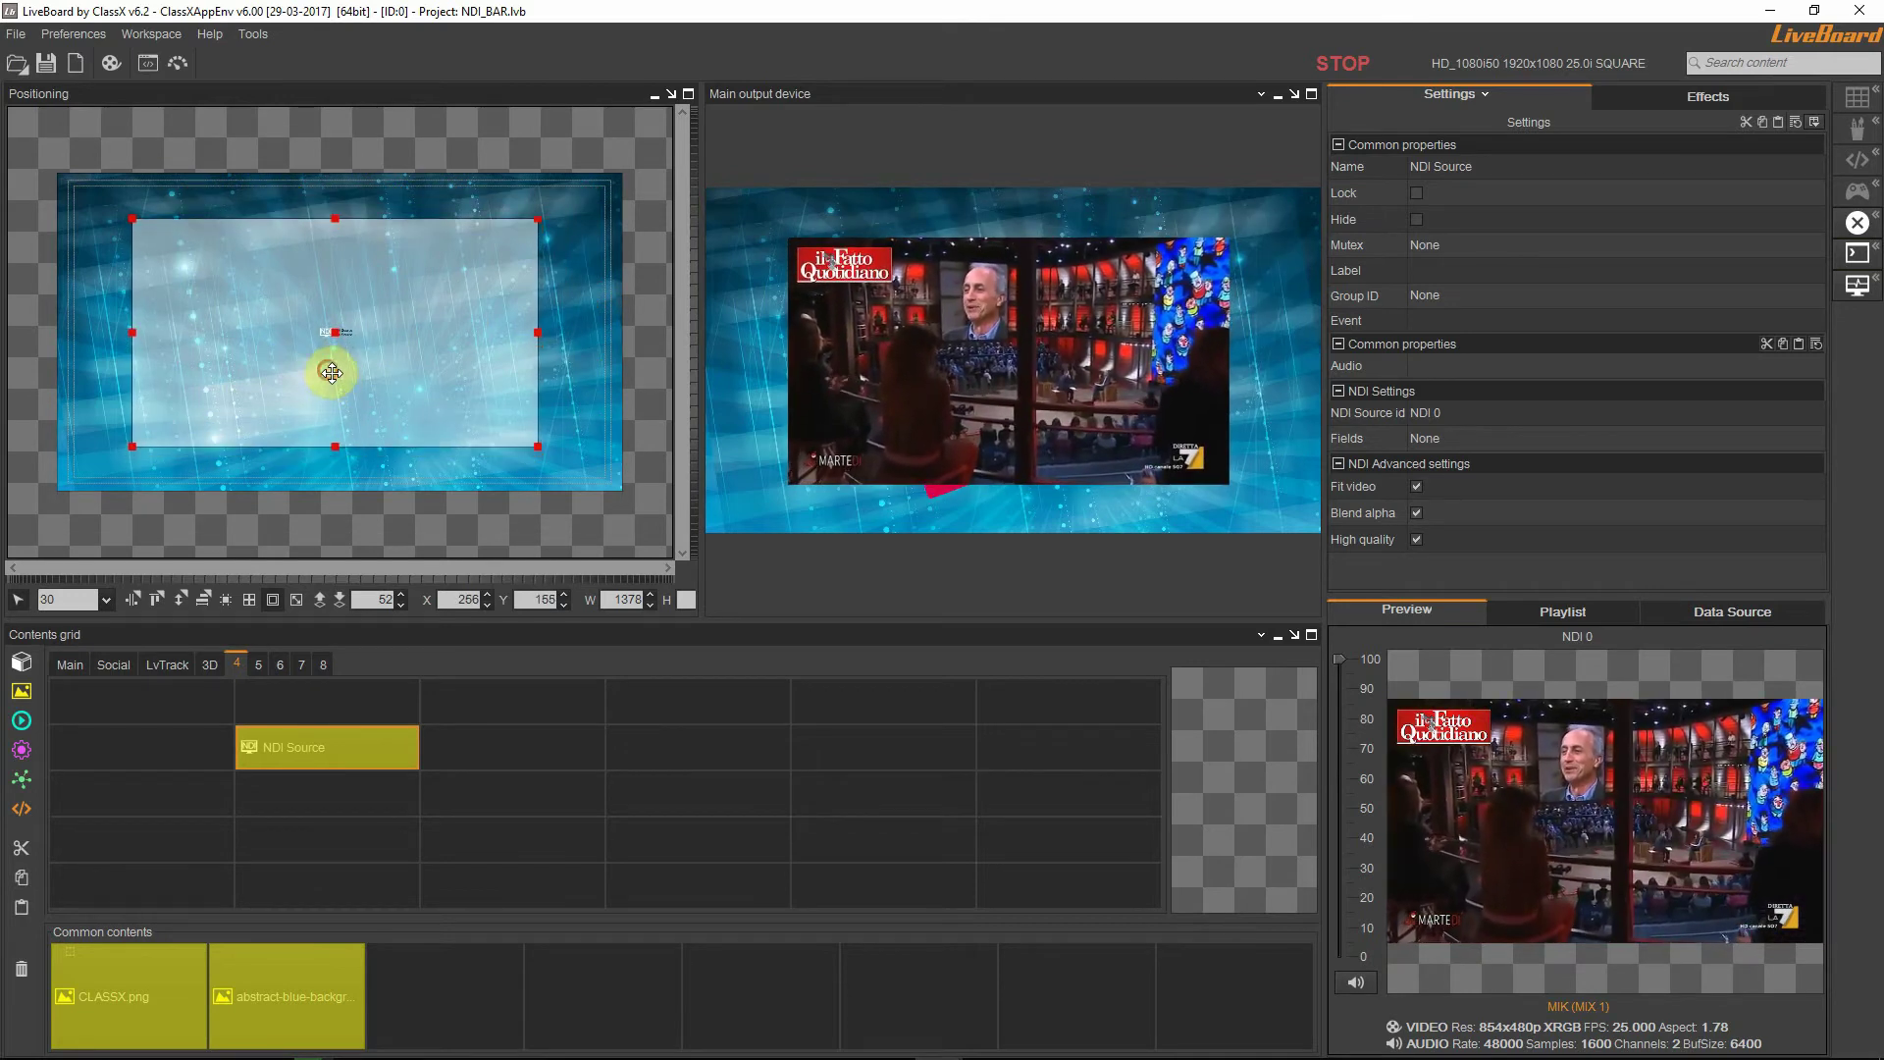
{"action": "left_click_drag", "start_coordinate": [520, 455], "coordinate": [575, 469]}
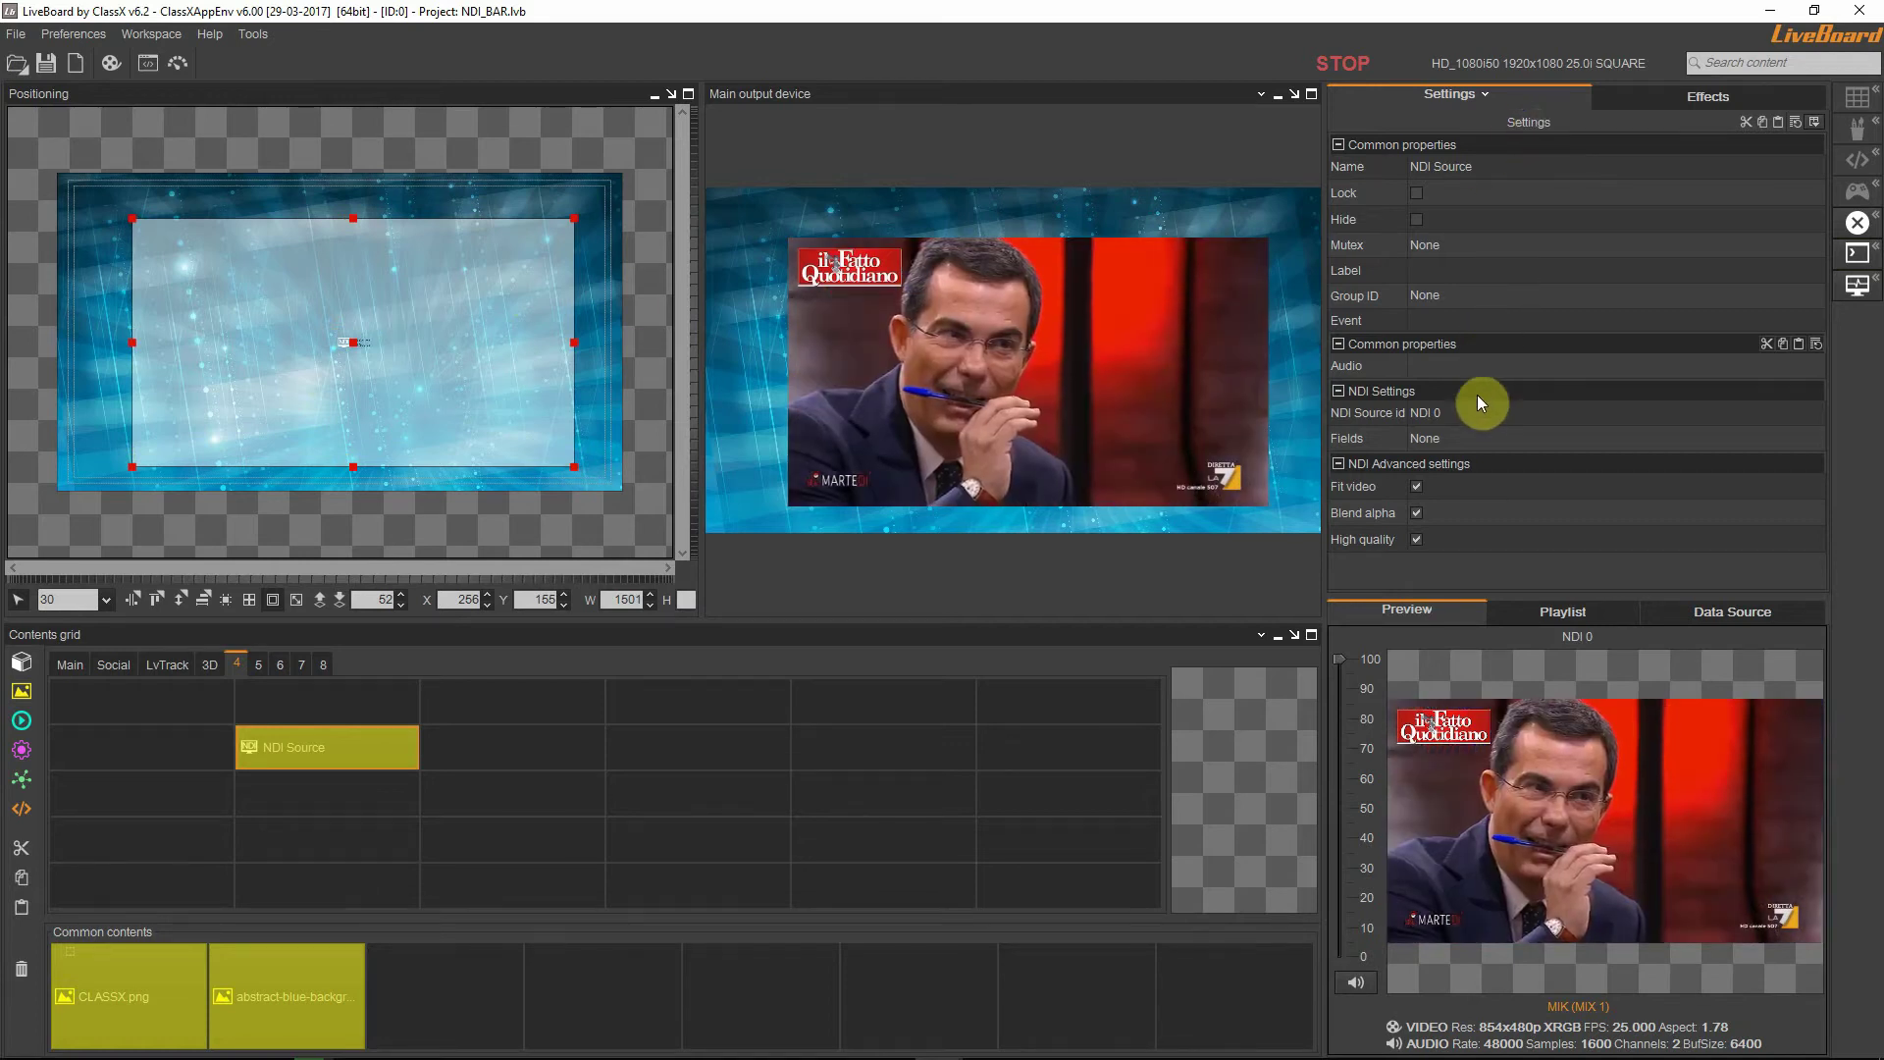
- Change the NDI Source id to NDI 3, then to NDI 4, and nudge the video box
{"action": "left_click", "coordinate": [1480, 410]}
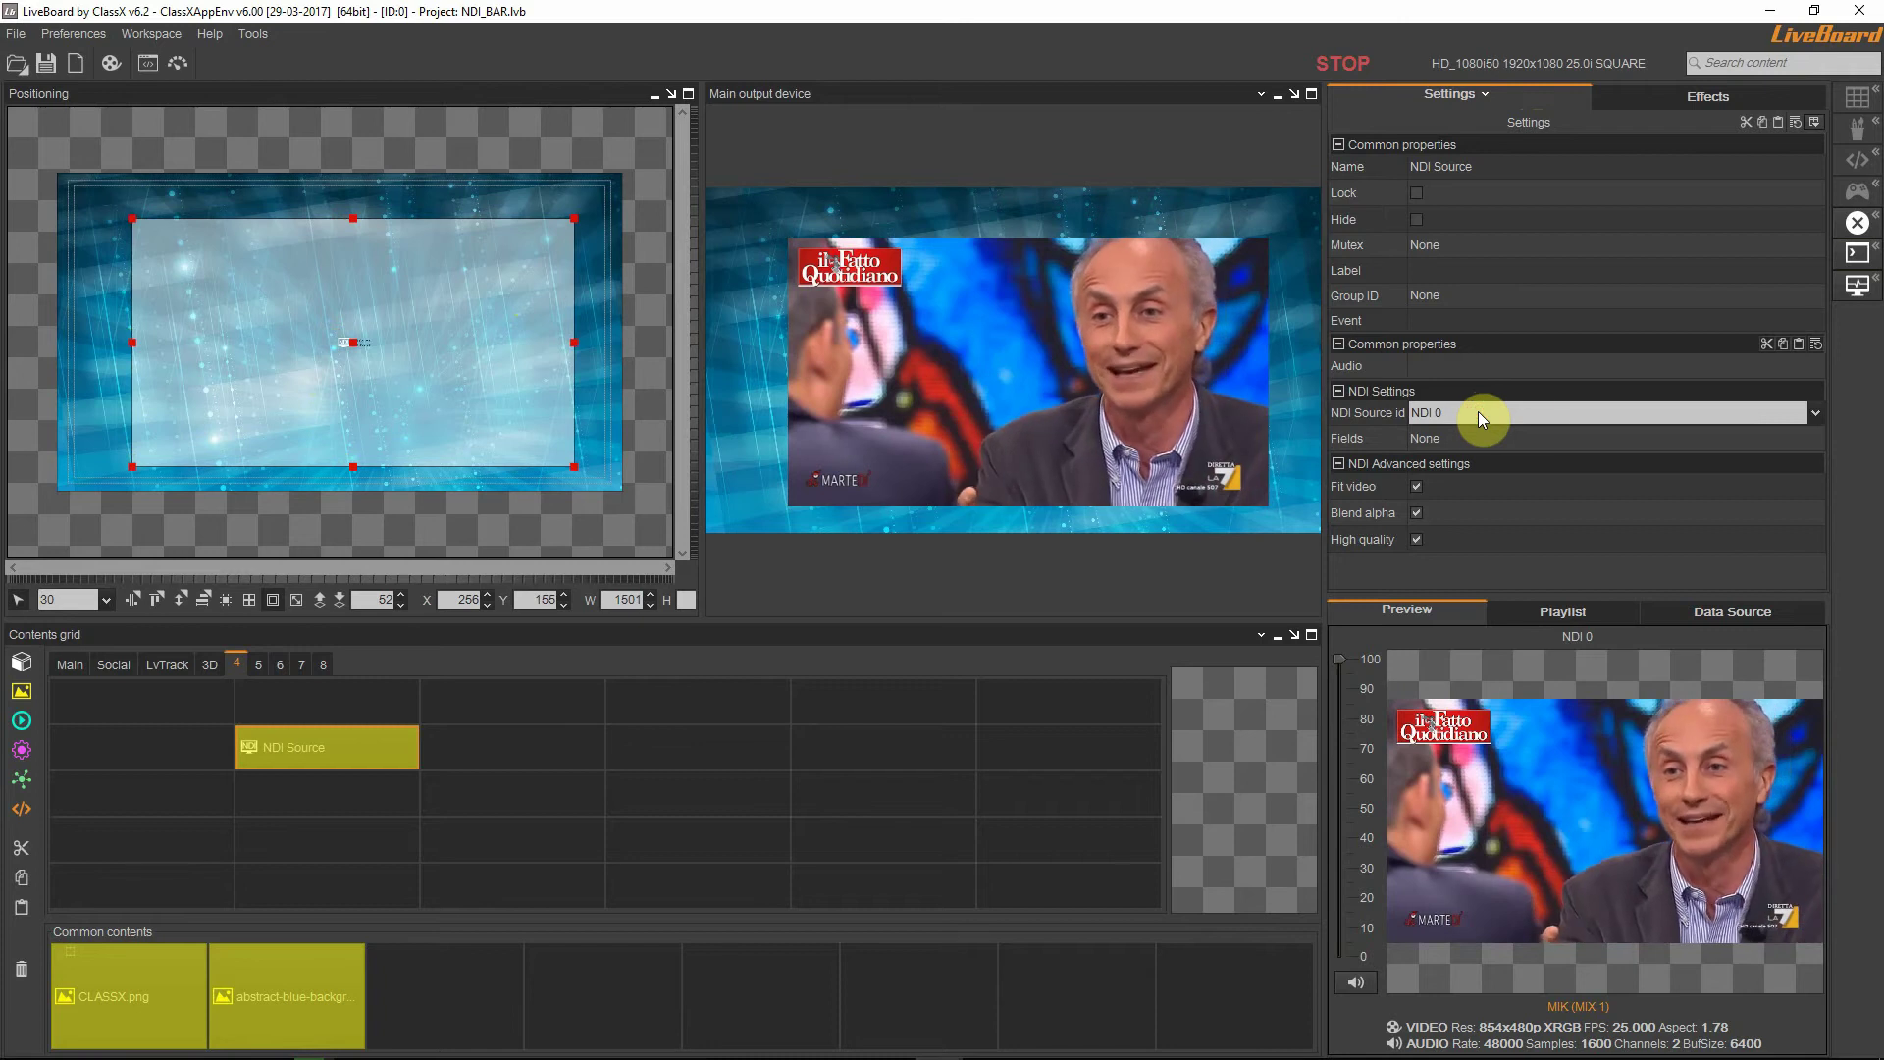
{"action": "left_click", "coordinate": [1813, 412]}
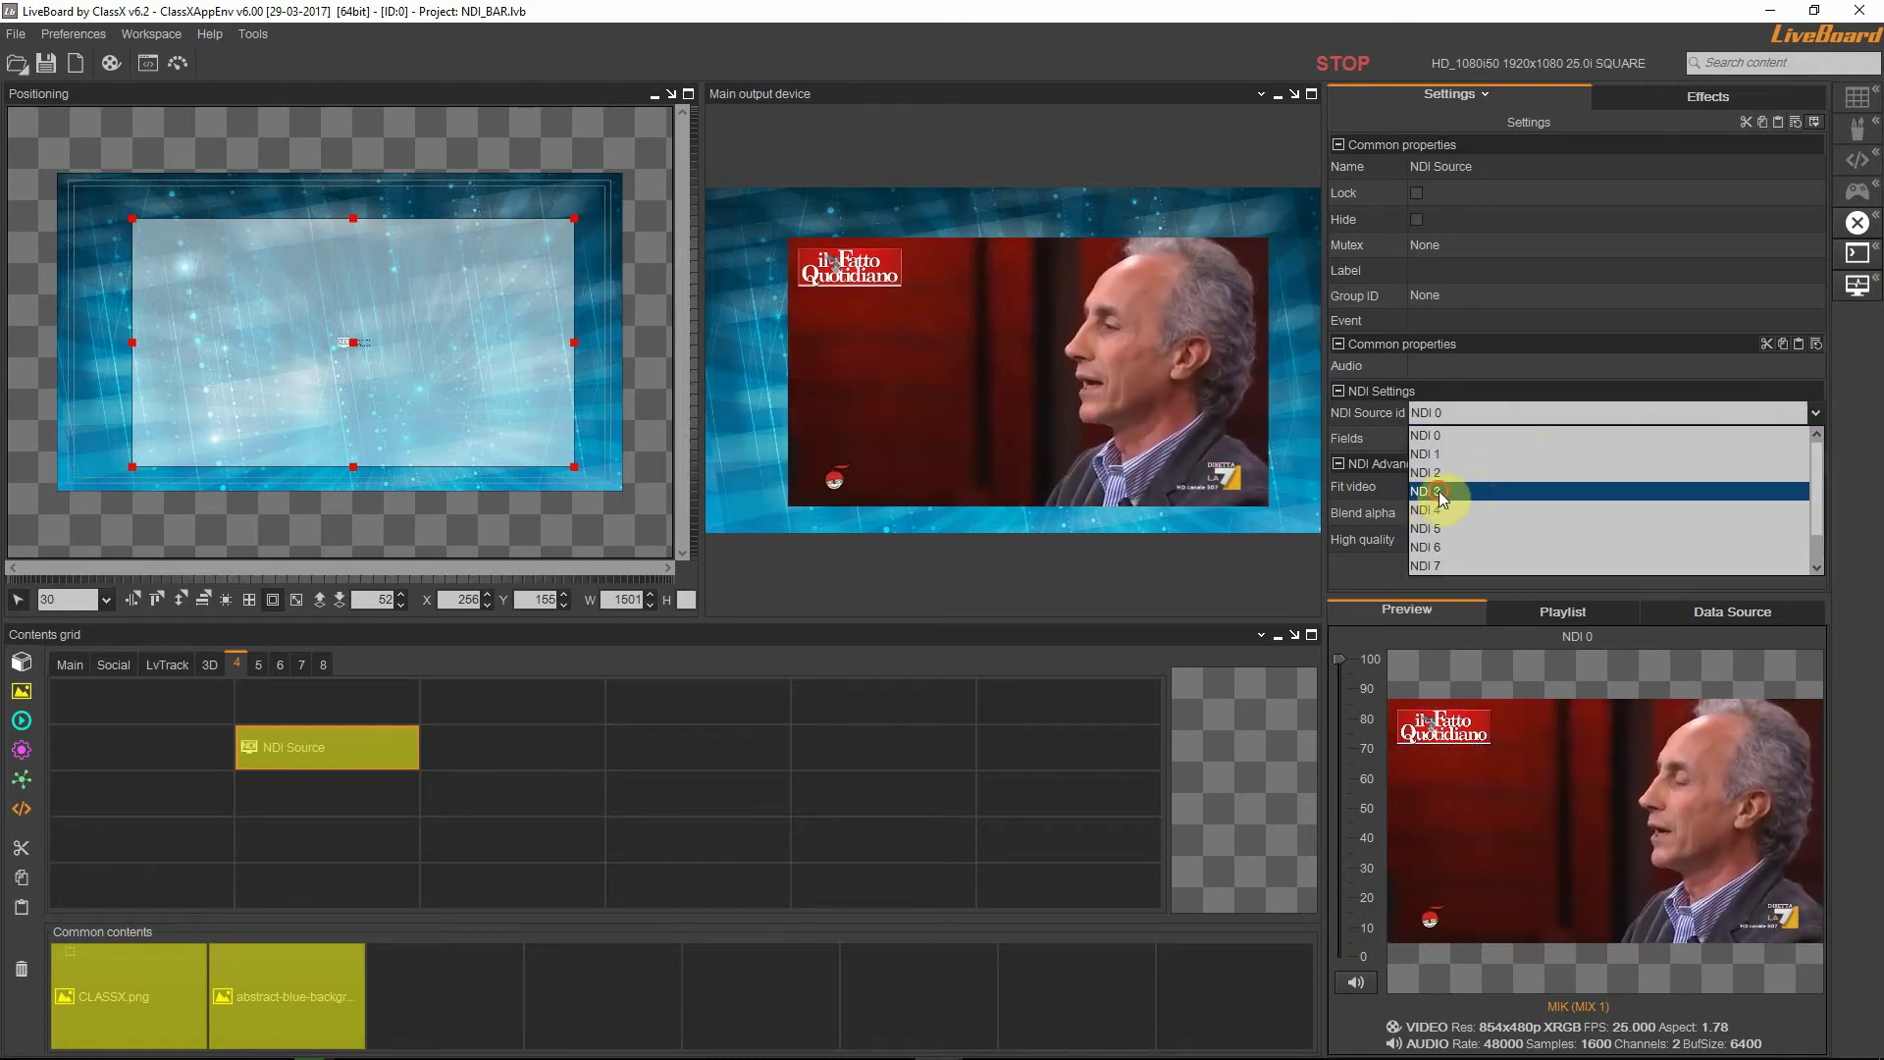
{"action": "left_click", "coordinate": [1432, 493]}
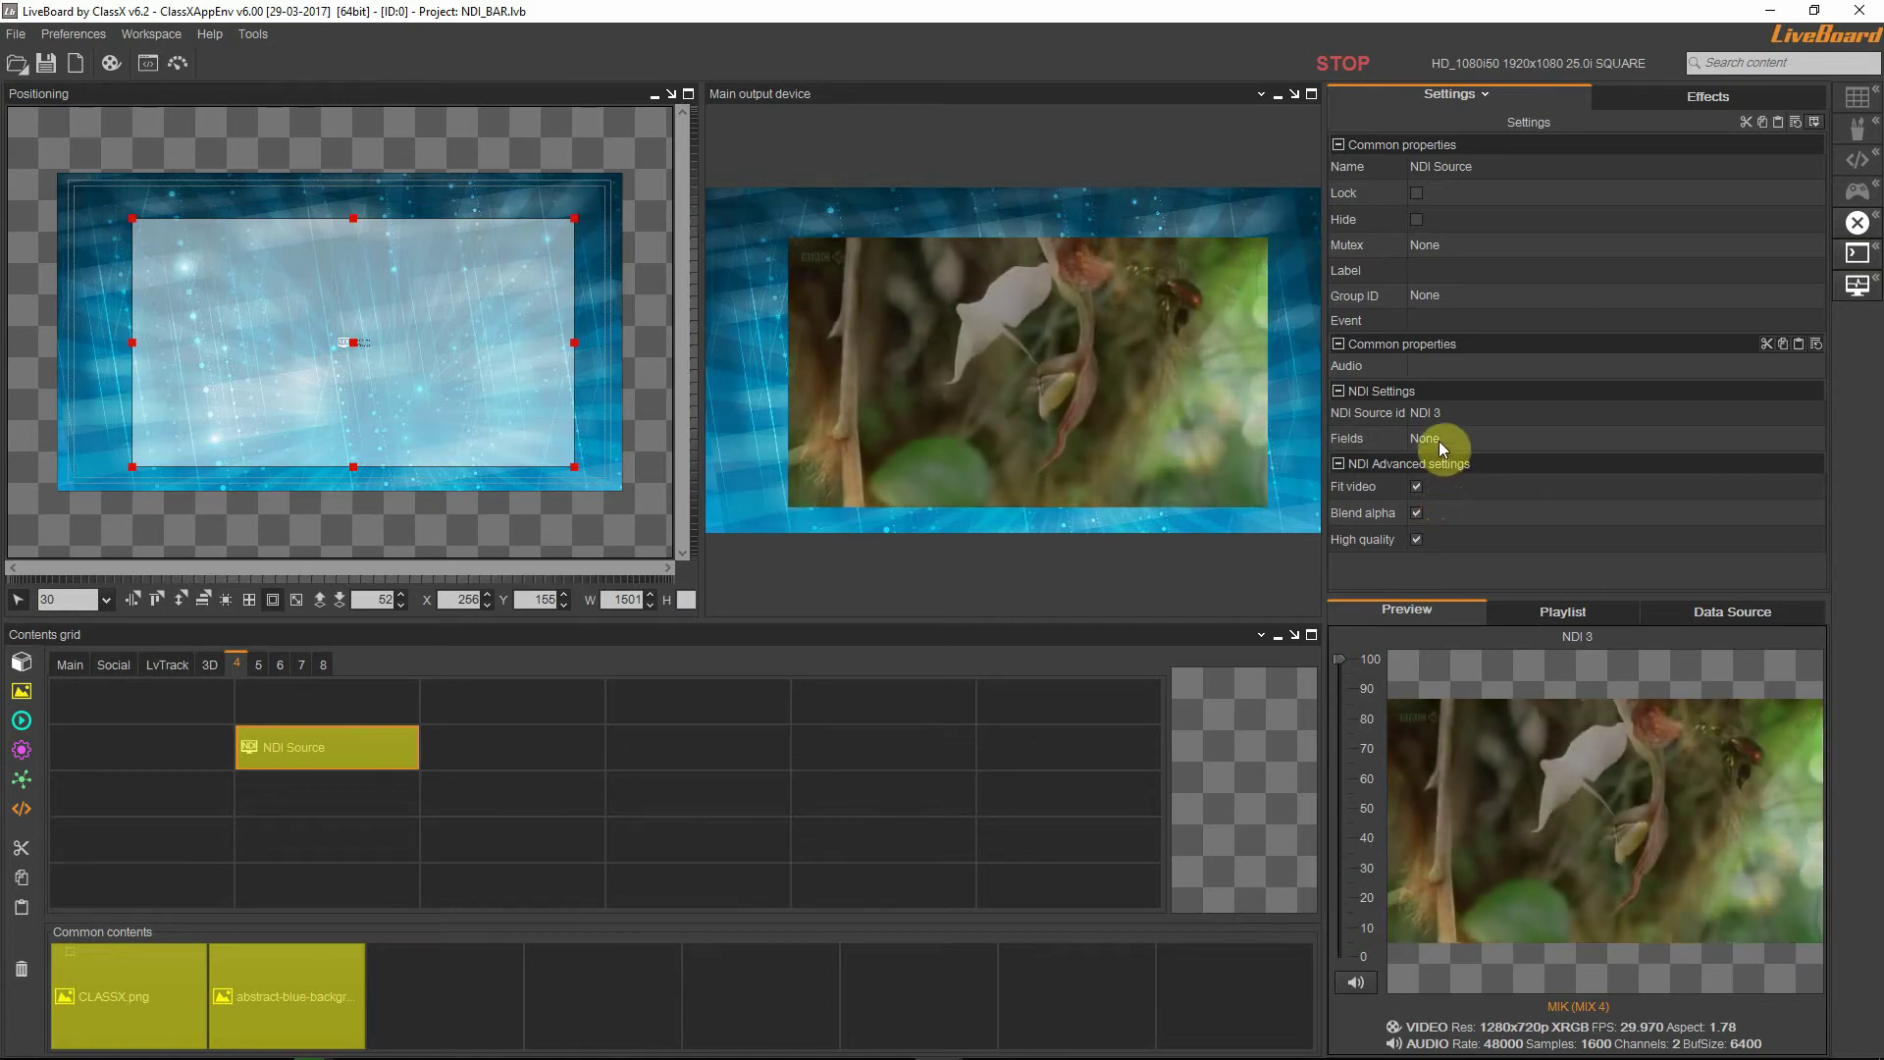
{"action": "left_click", "coordinate": [1582, 420]}
{"action": "left_click", "coordinate": [1817, 412]}
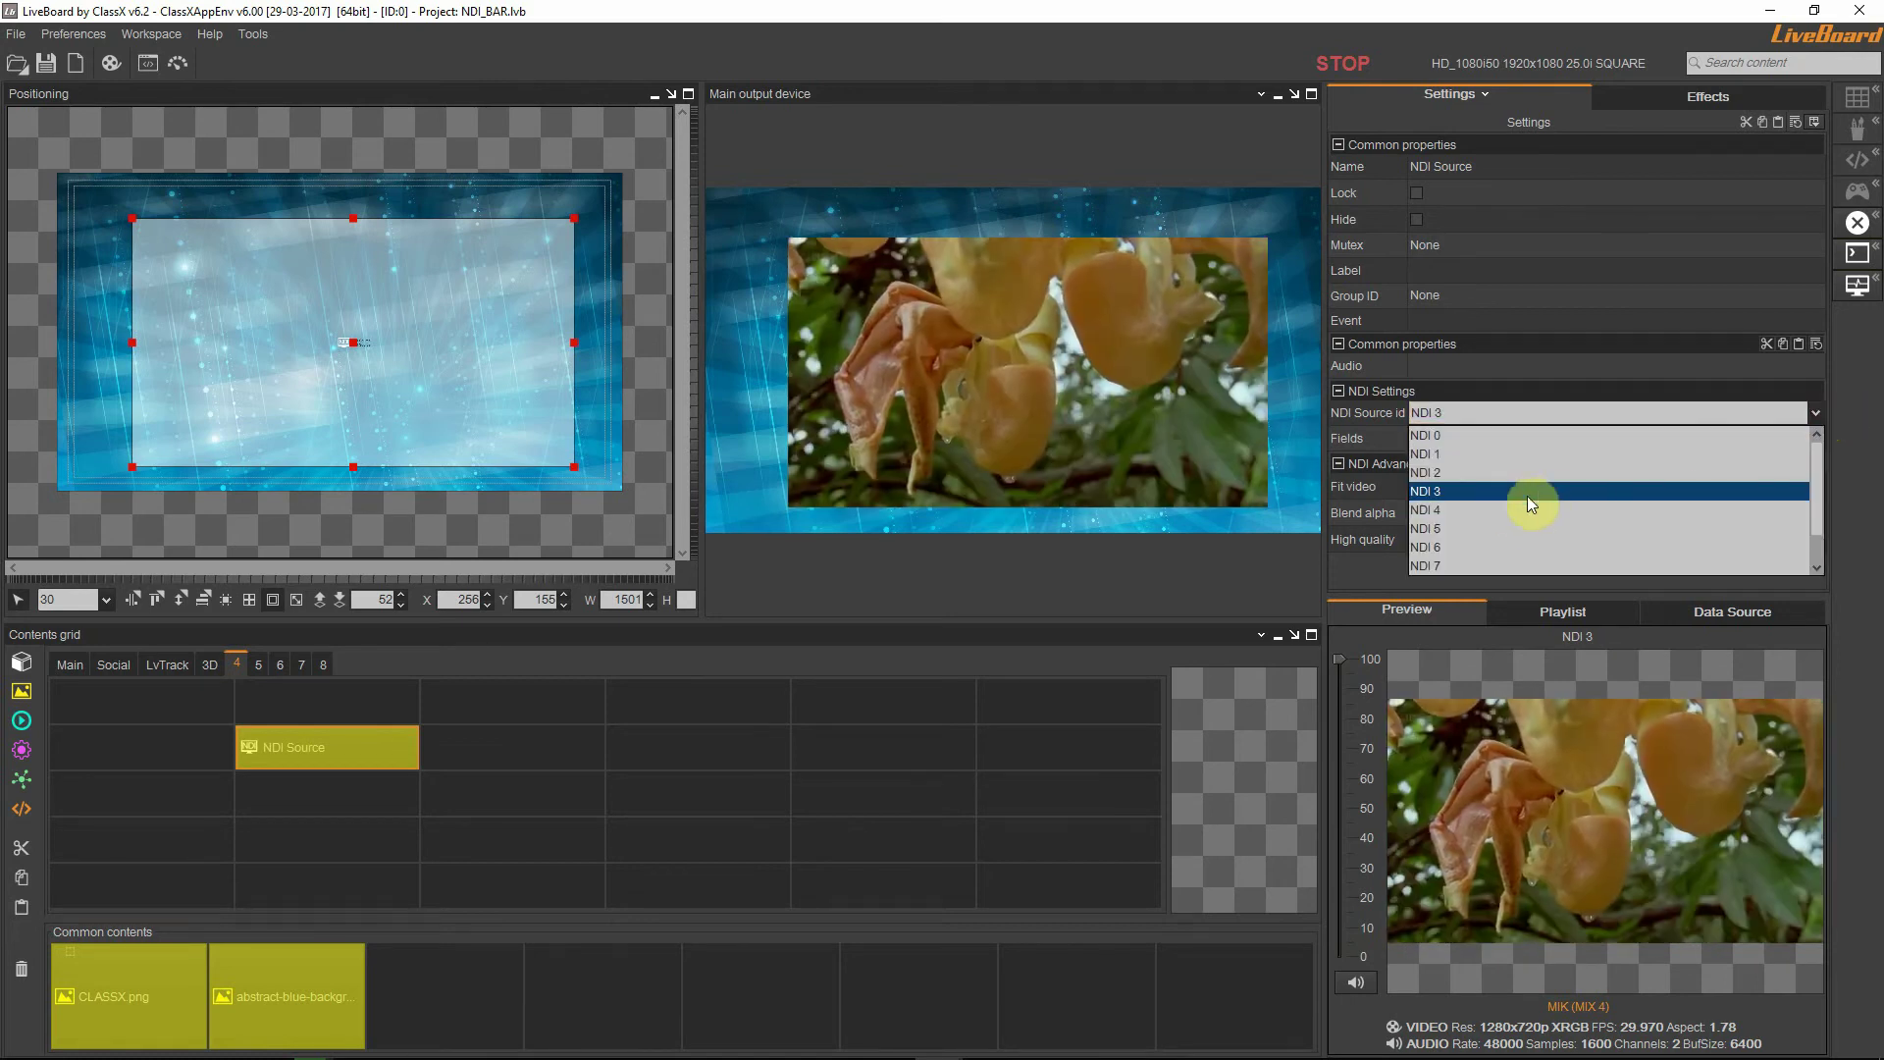
{"action": "left_click", "coordinate": [1507, 508]}
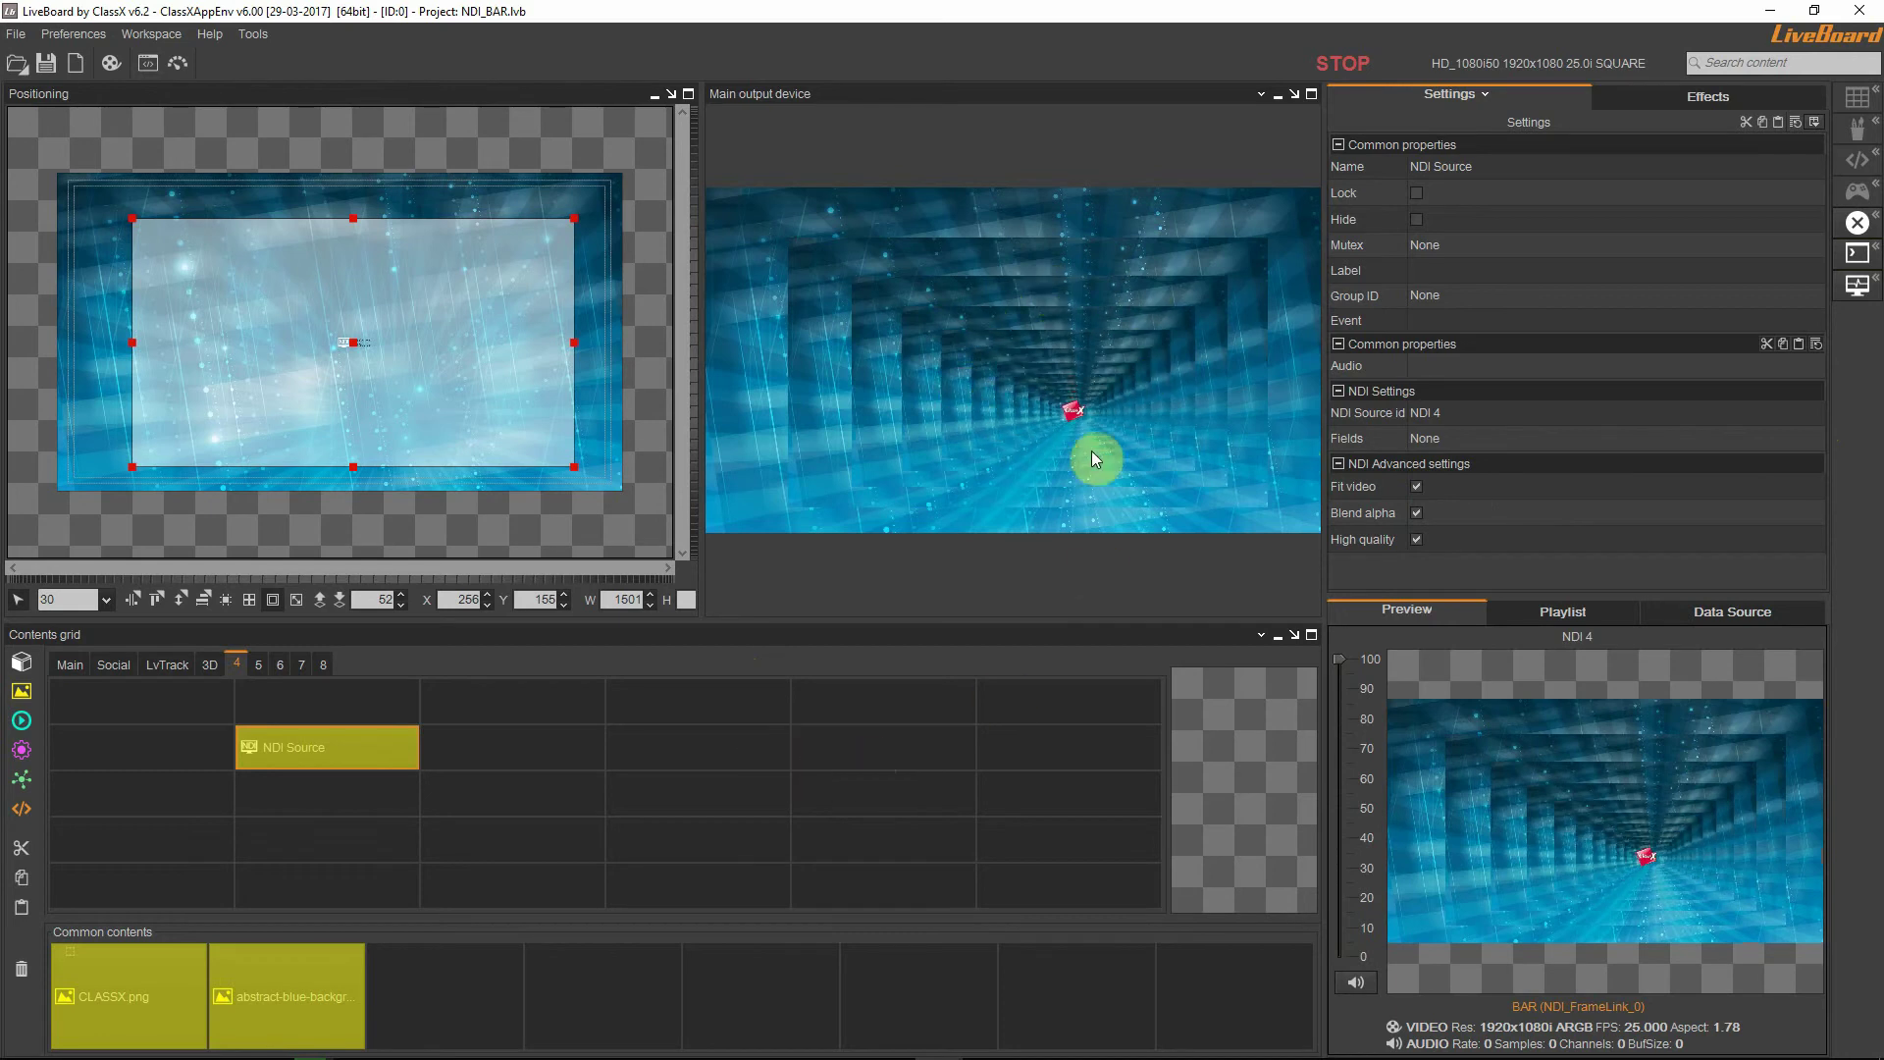
{"action": "mouse_move", "coordinate": [388, 402]}
{"action": "left_mouse_down"}
{"action": "mouse_move", "coordinate": [329, 367]}
{"action": "mouse_move", "coordinate": [436, 371]}
{"action": "mouse_move", "coordinate": [385, 416]}
{"action": "left_mouse_up"}
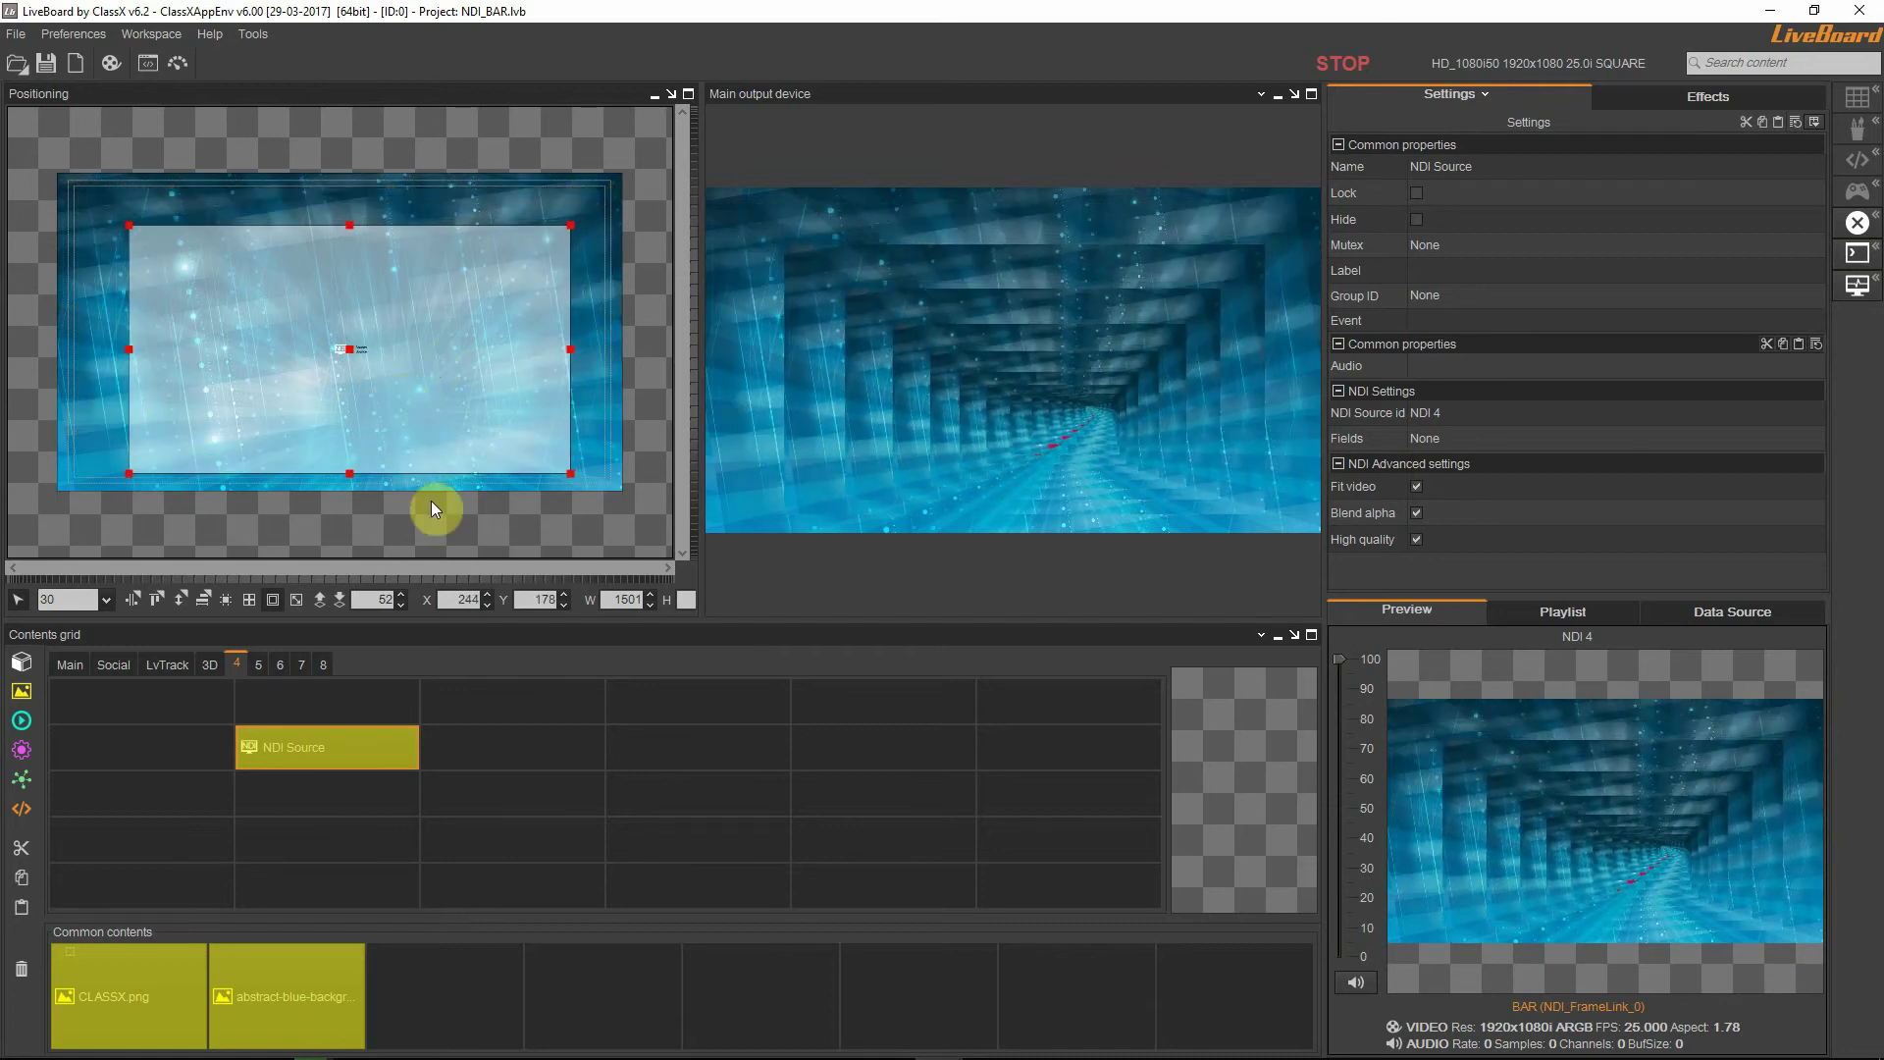
- Take the NDI Source item, ClassX logo and blue background off air
{"action": "left_click", "coordinate": [379, 738]}
{"action": "left_click", "coordinate": [284, 968]}
{"action": "left_click", "coordinate": [182, 973]}
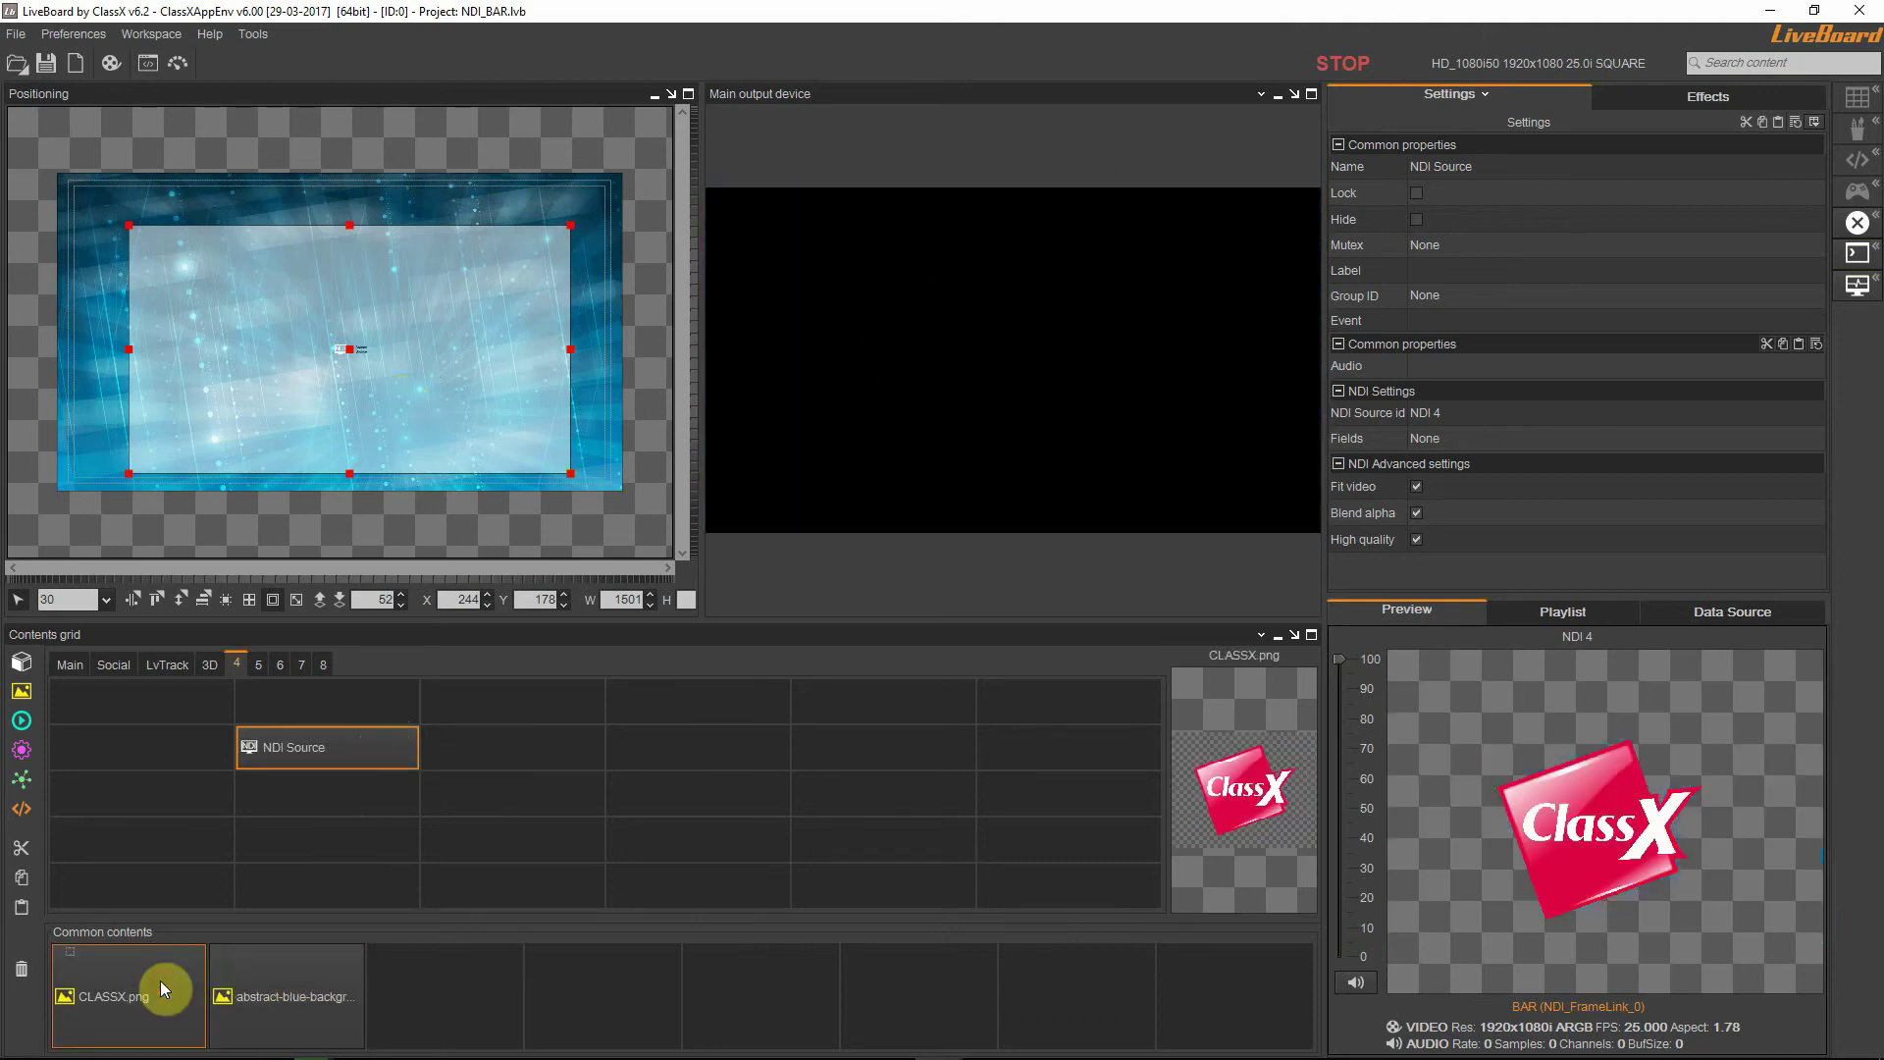
- On the Main page, air the NDI Source and run the START script for the graphics
{"action": "left_click", "coordinate": [80, 667]}
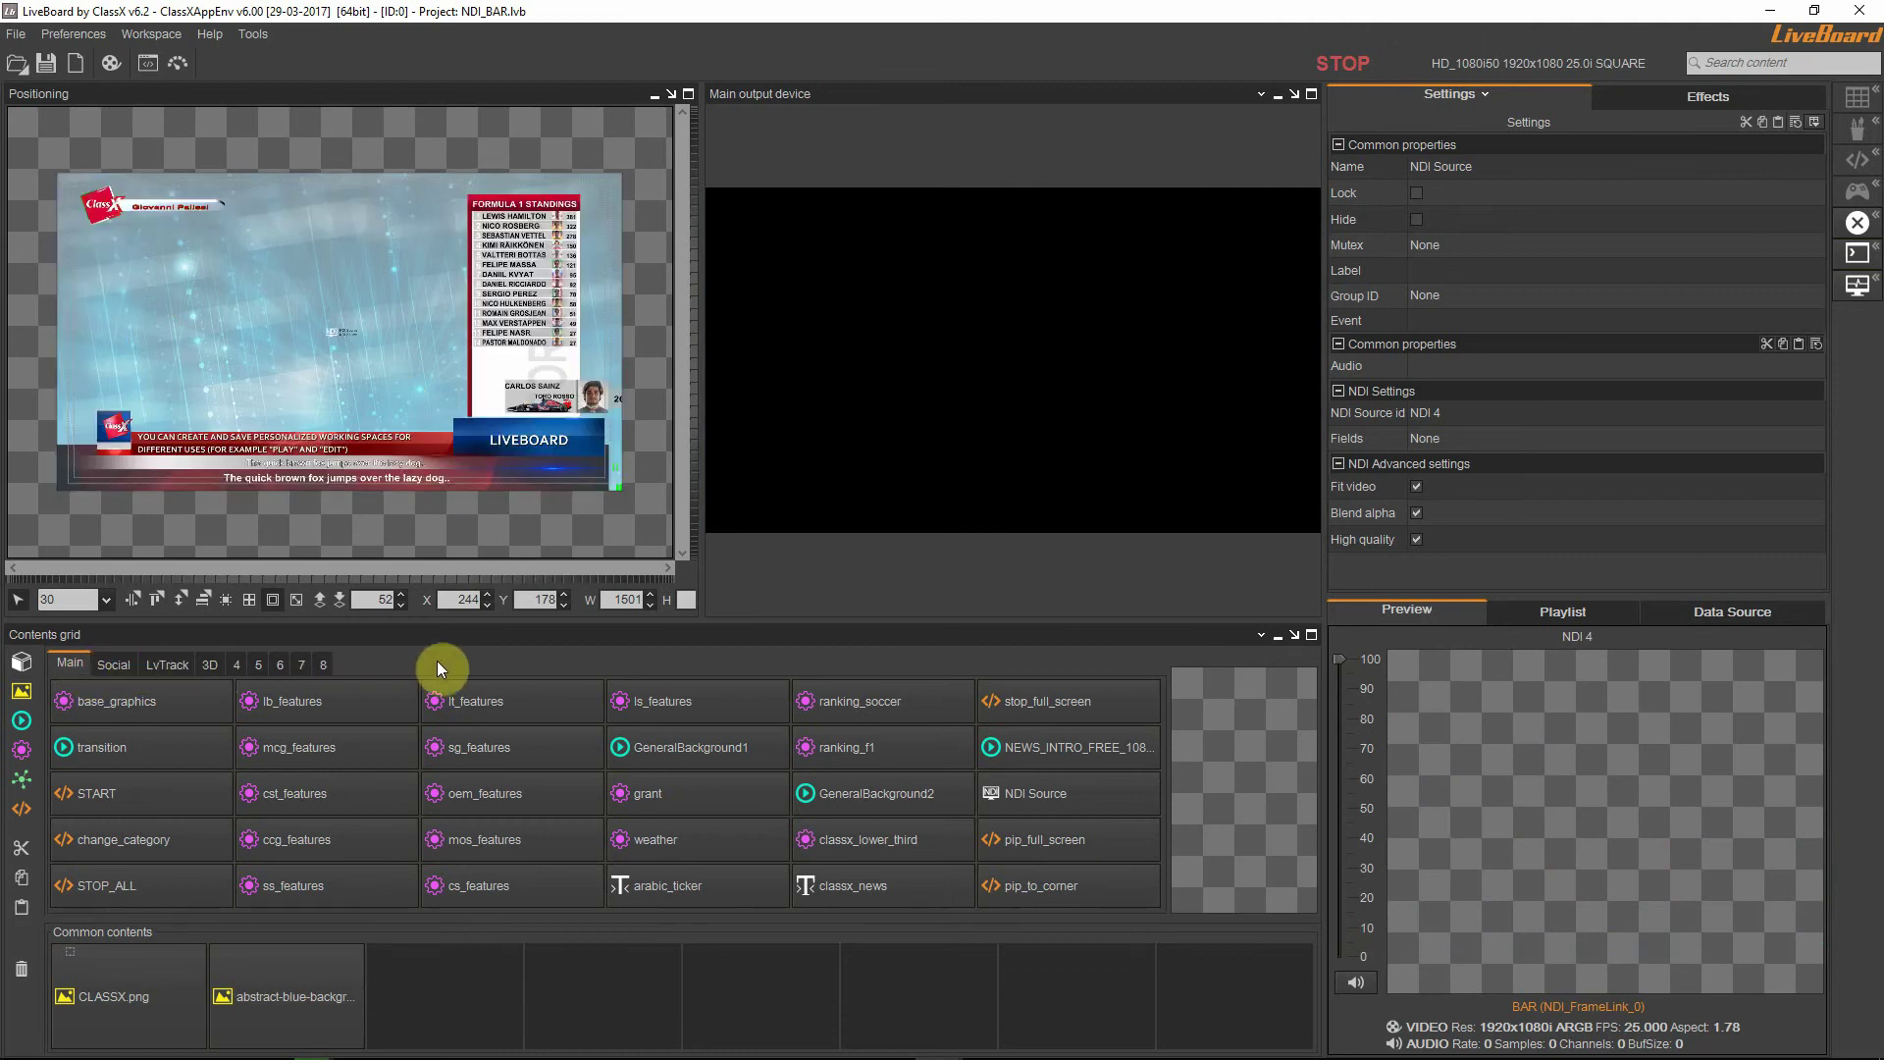
{"action": "left_click", "coordinate": [1075, 791]}
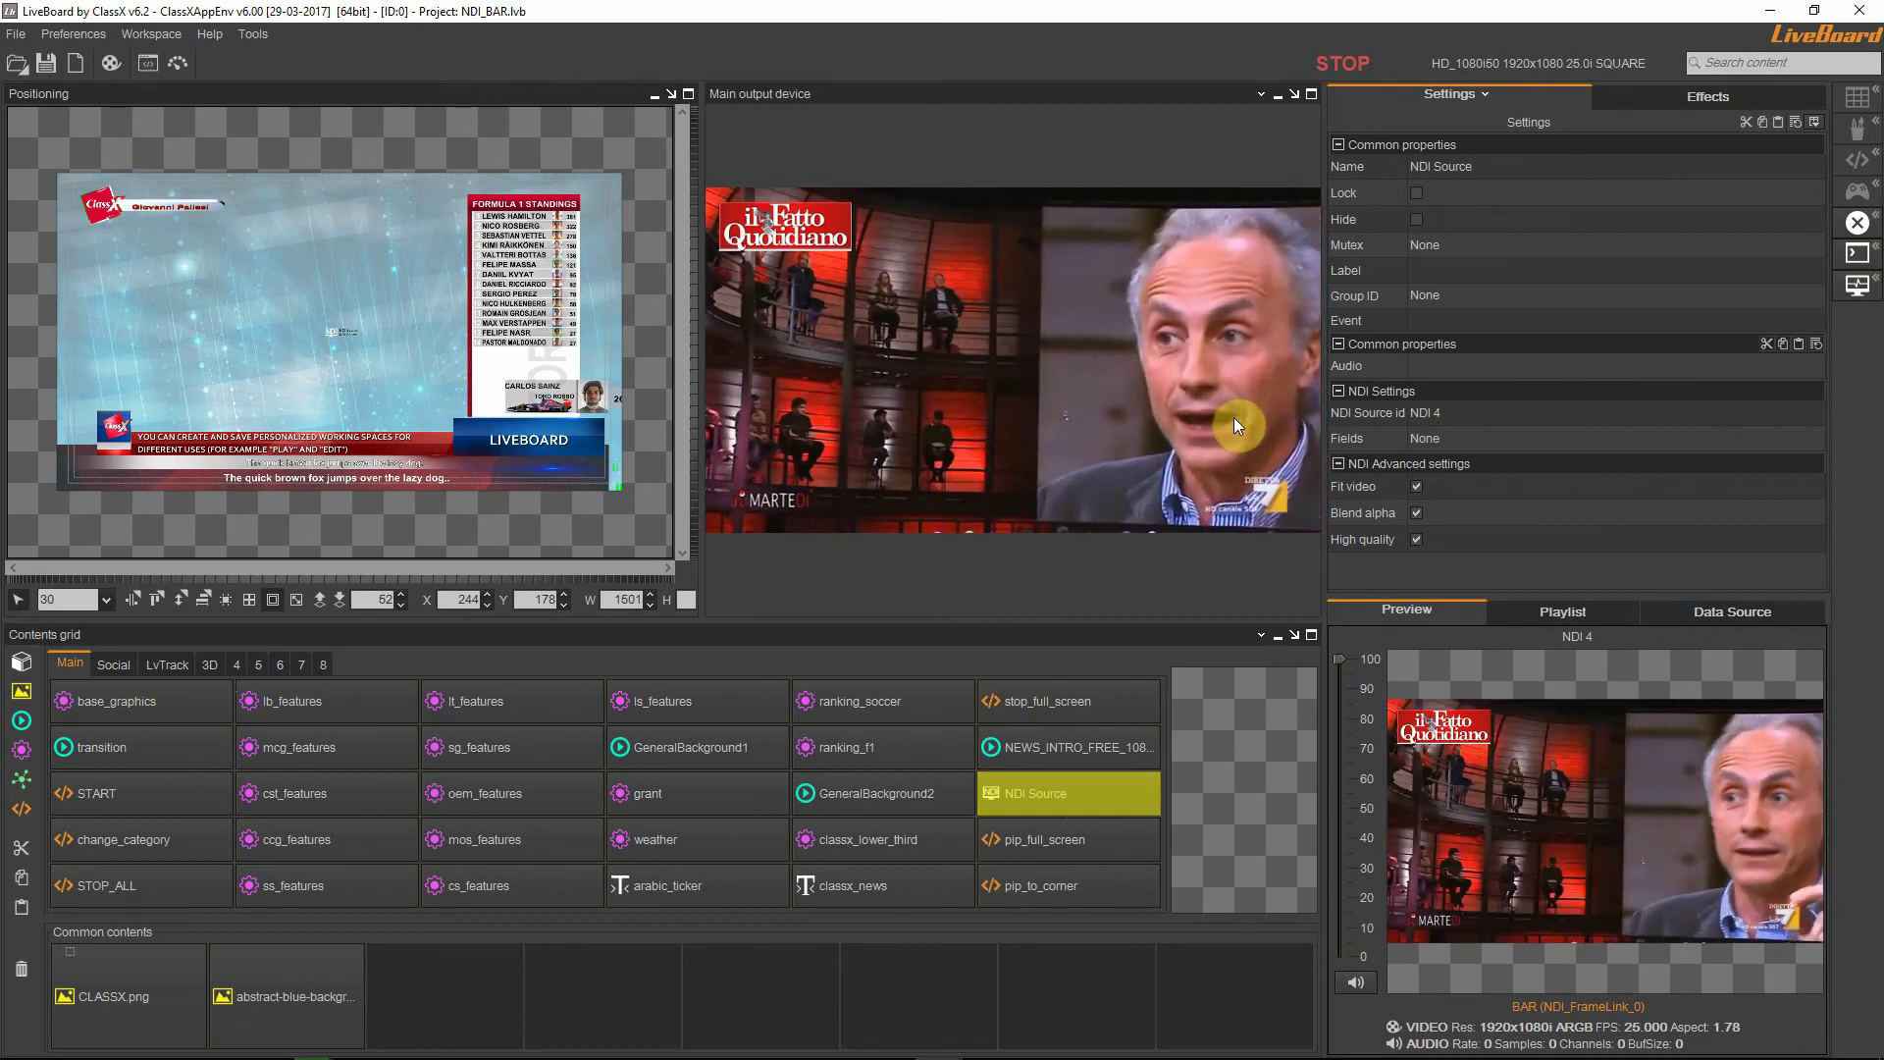
{"action": "left_click", "coordinate": [135, 787]}
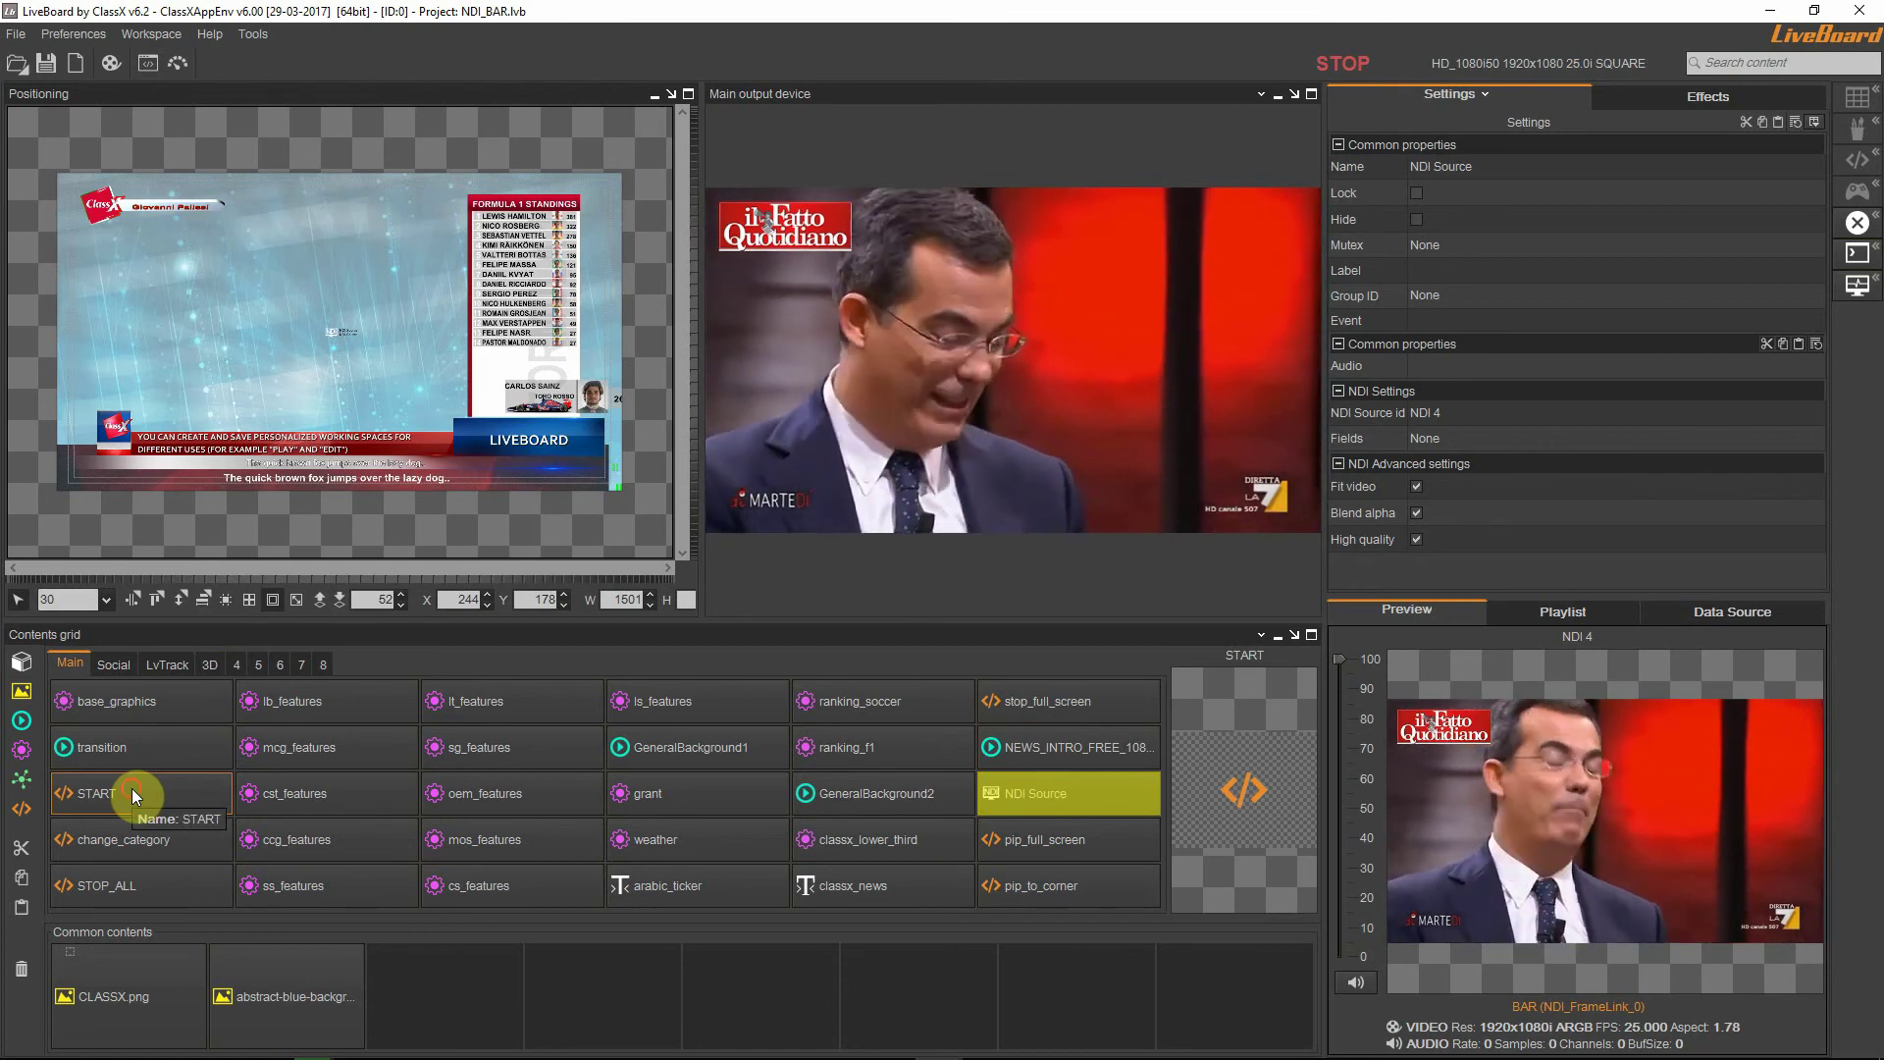
{"action": "double_click", "coordinate": [132, 787]}
{"action": "left_click", "coordinate": [222, 728]}
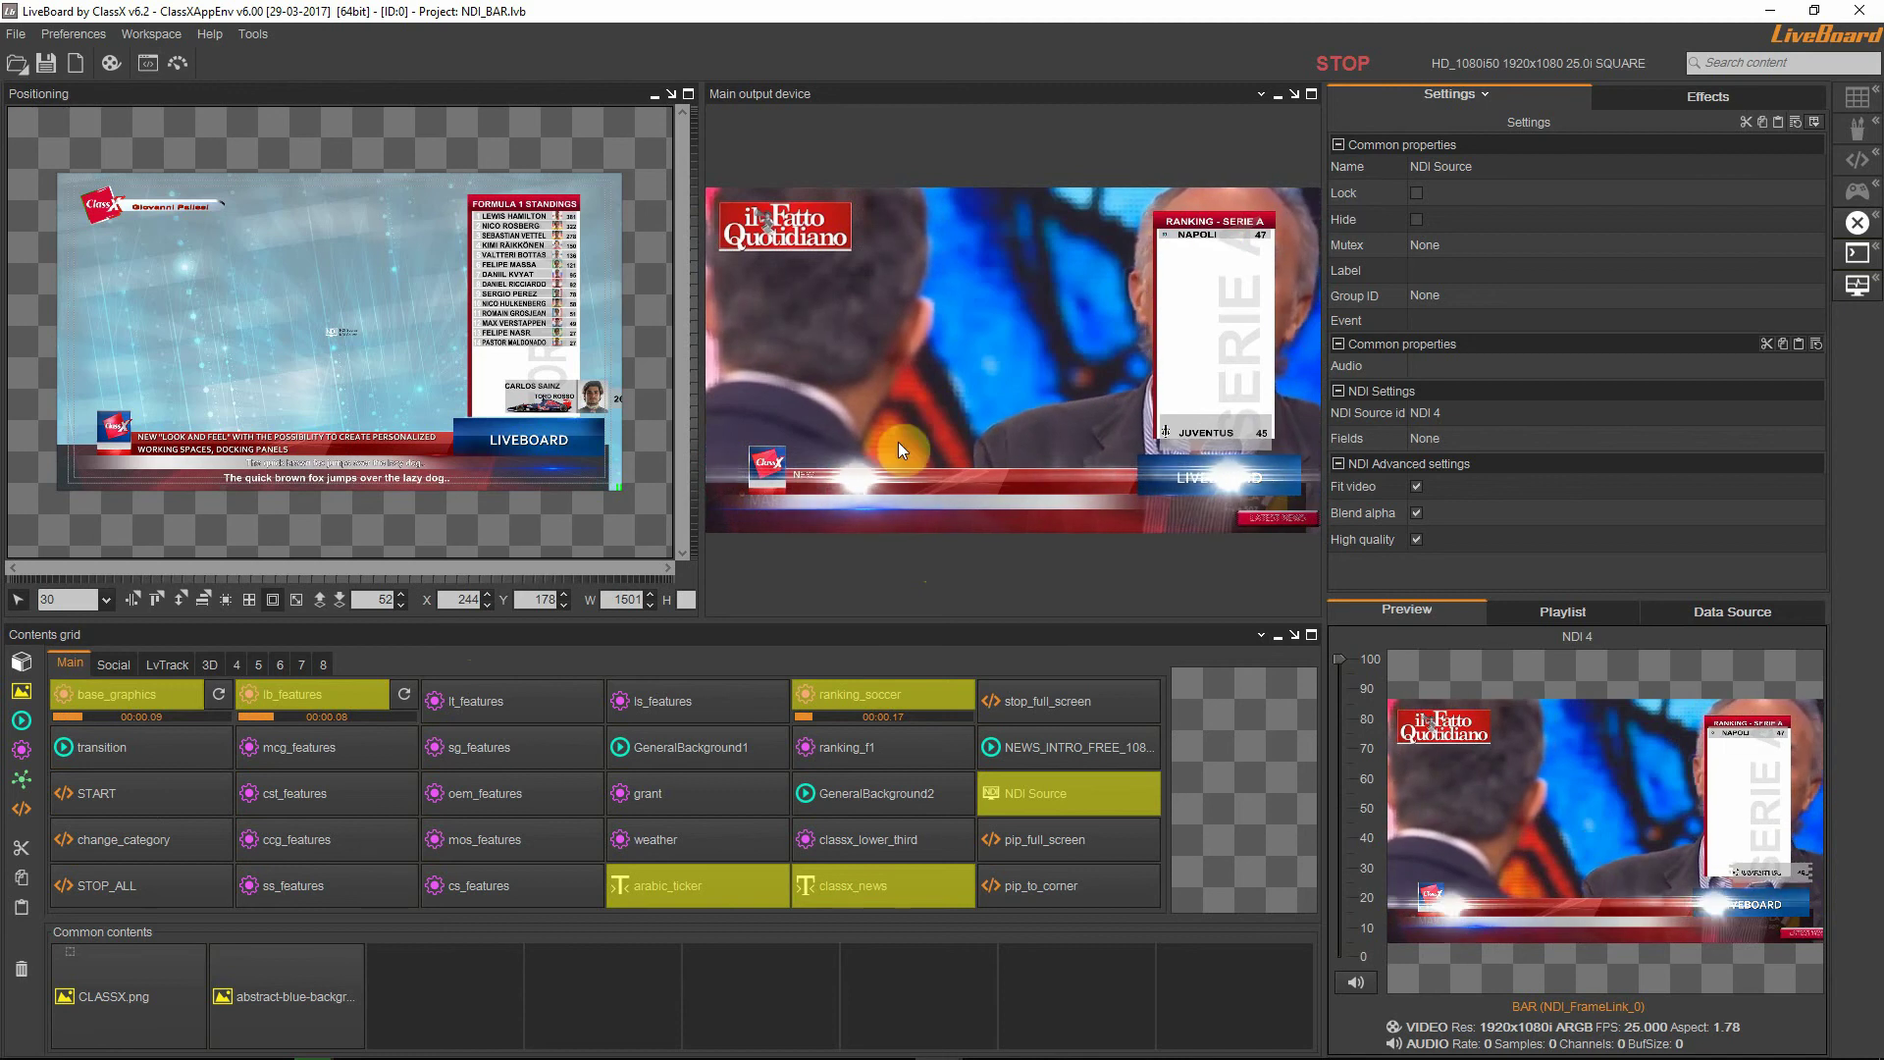
- Undock the Main output into a floating window, move it to the upper left, and enlarge it
{"action": "left_click", "coordinate": [1297, 96]}
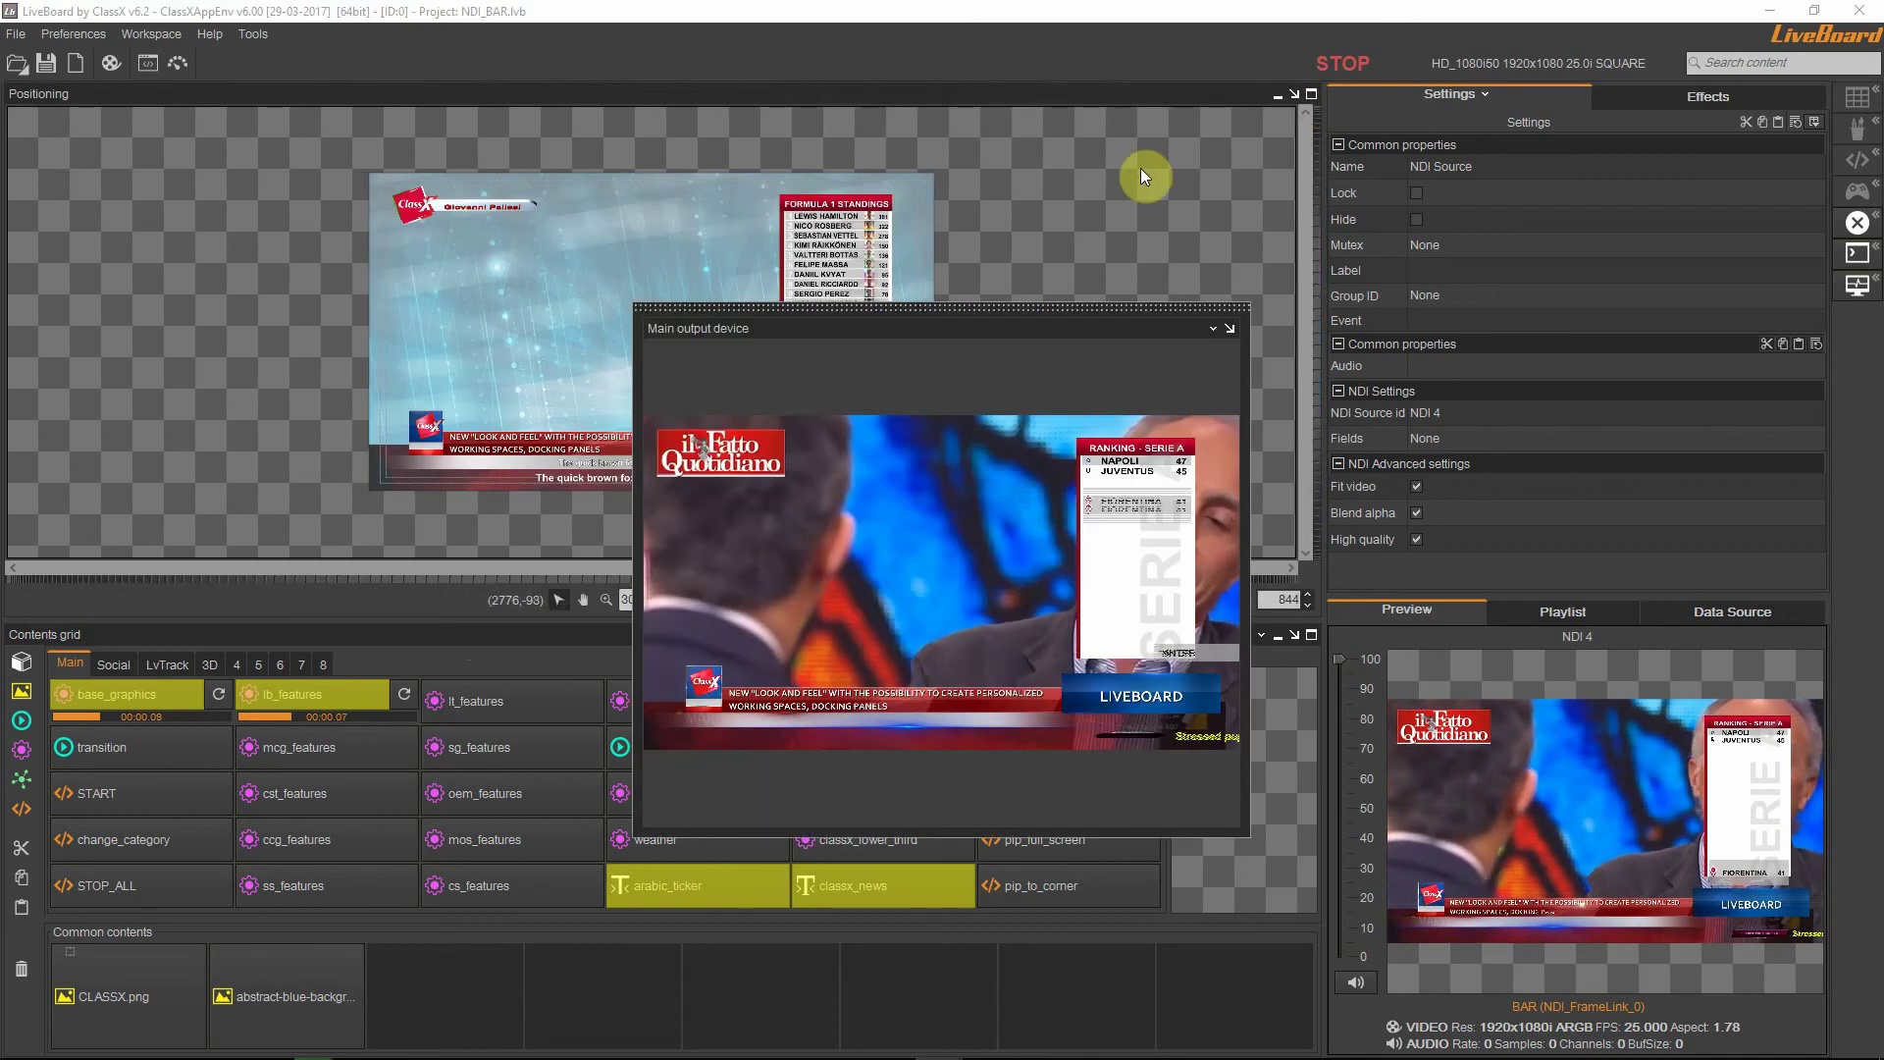
{"action": "left_click_drag", "start_coordinate": [1079, 305], "coordinate": [681, 136]}
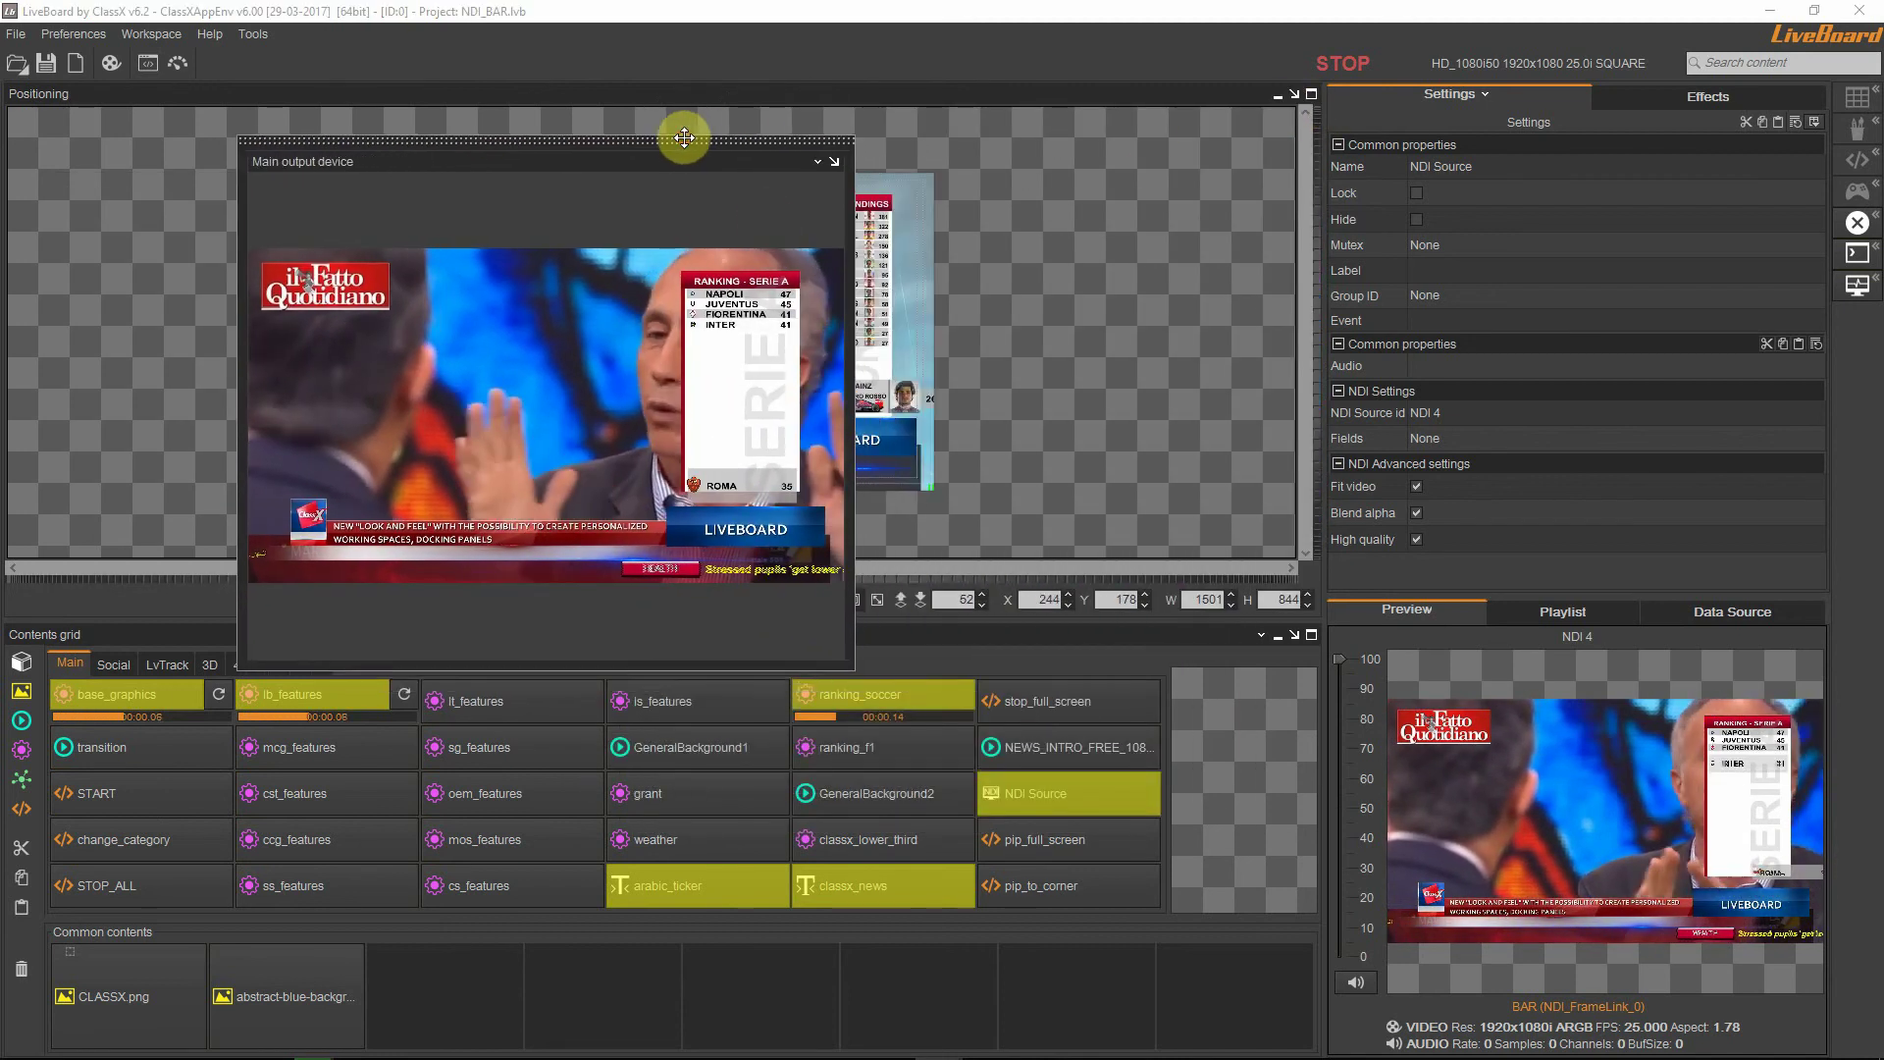
{"action": "left_click_drag", "start_coordinate": [850, 679], "coordinate": [1487, 892]}
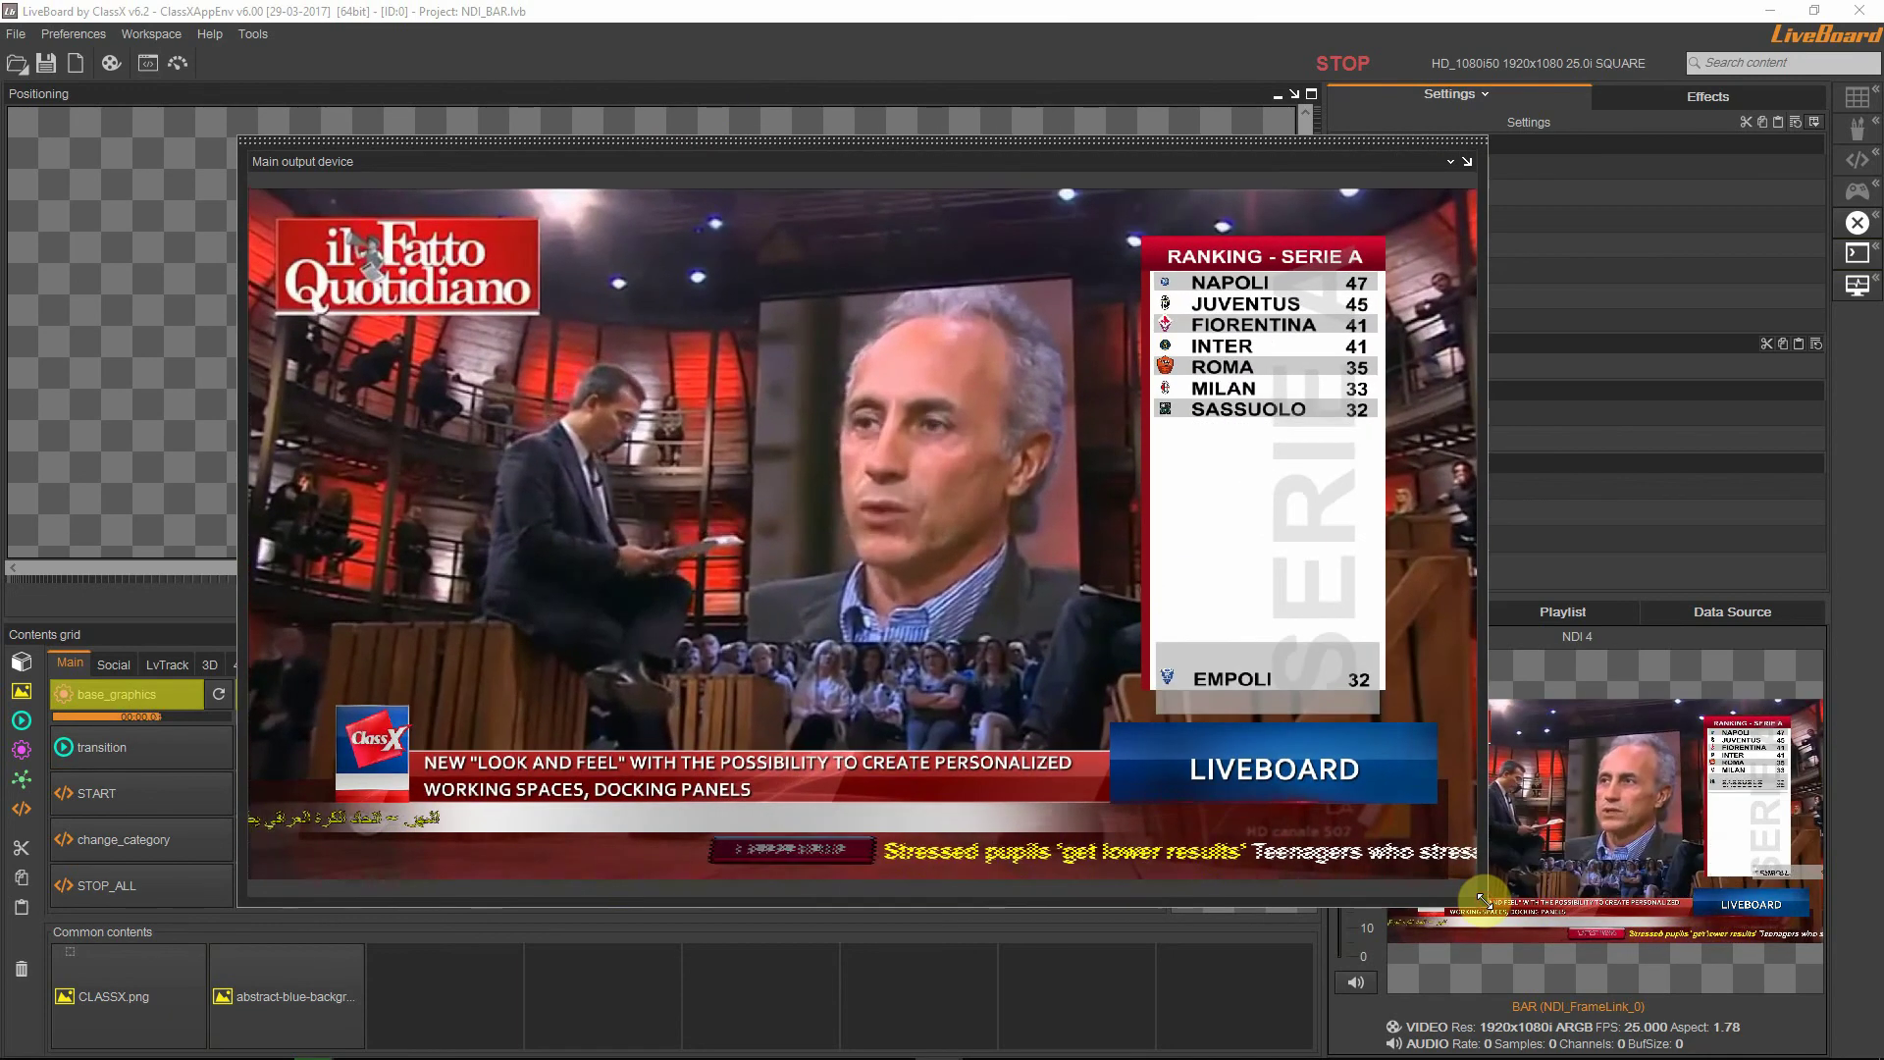